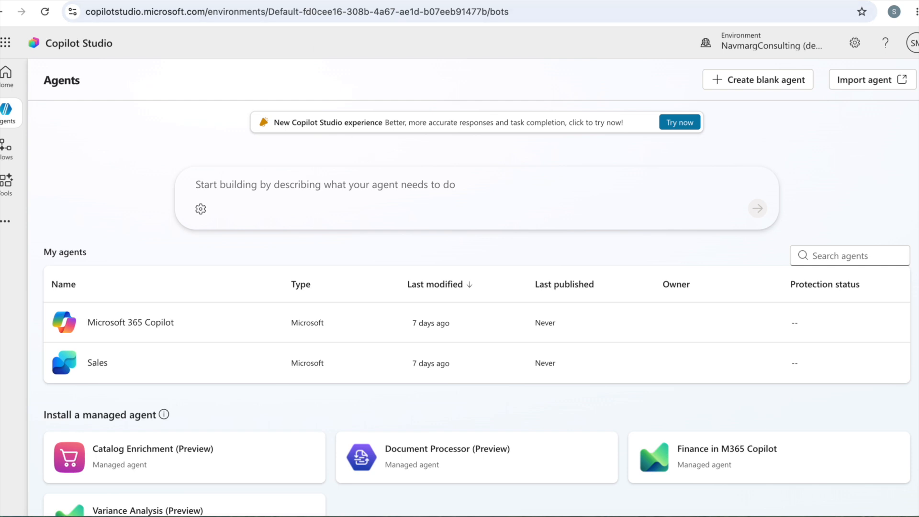
Open the Copilot Studio site, copilotstudio.microsoft.com, in a new browser tab
{"action": "key", "text": "ctrl+t"}
{"action": "type", "text": "copilotstudio.microsoft.com"}
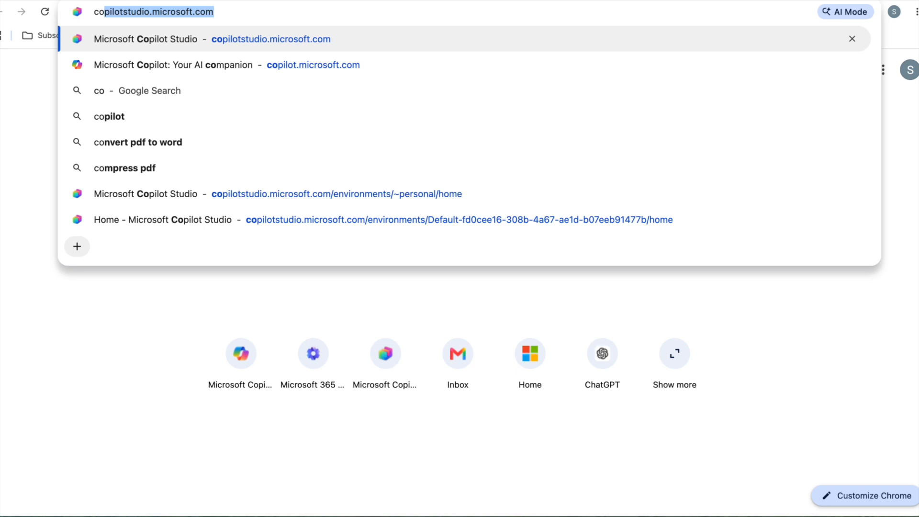
{"action": "key", "text": "Return"}
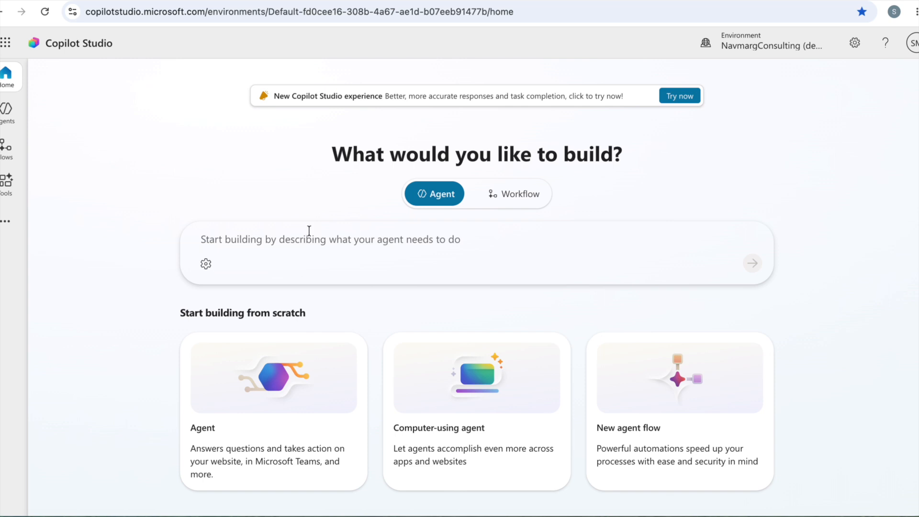
{"action": "left_click", "coordinate": [297, 243]}
{"action": "type", "text": "I want to build an agent...."}
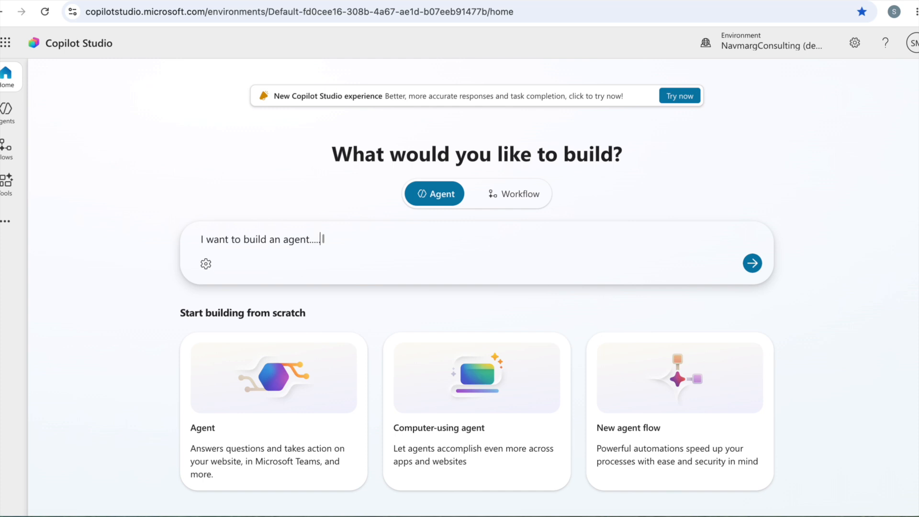
{"action": "key", "text": "BackSpace"}
{"action": "key", "text": "BackSpace"}
{"action": "key", "text": "BackSpace"}
{"action": "key", "text": "BackSpace"}
{"action": "key", "text": "BackSpace"}
{"action": "key", "text": "BackSpace"}
{"action": "key", "text": "BackSpace"}
{"action": "key", "text": "BackSpace"}
{"action": "key", "text": "BackSpace"}
{"action": "key", "text": "BackSpace"}
{"action": "key", "text": "BackSpace"}
{"action": "key", "text": "BackSpace"}
{"action": "key", "text": "BackSpace"}
{"action": "key", "text": "BackSpace"}
{"action": "key", "text": "BackSpace"}
{"action": "key", "text": "BackSpace"}
{"action": "key", "text": "BackSpace"}
{"action": "key", "text": "BackSpace"}
{"action": "key", "text": "BackSpace"}
{"action": "key", "text": "BackSpace"}
{"action": "key", "text": "BackSpace"}
{"action": "key", "text": "BackSpace"}
{"action": "key", "text": "BackSpace"}
{"action": "key", "text": "BackSpace"}
{"action": "key", "text": "BackSpace"}
{"action": "key", "text": "BackSpace"}
{"action": "key", "text": "BackSpace"}
{"action": "key", "text": "BackSpace"}
{"action": "key", "text": "BackSpace"}
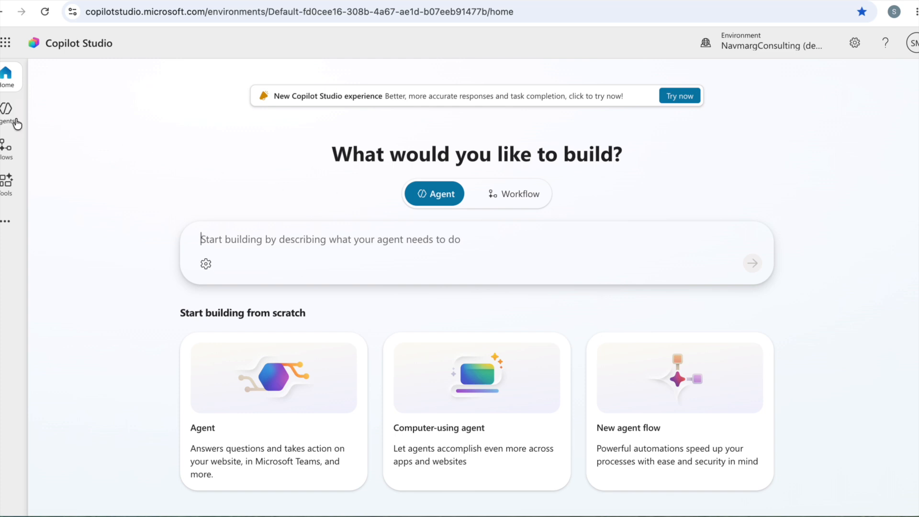
Create a blank agent named PotatoWala from the Agents page
{"action": "left_click", "coordinate": [6, 111]}
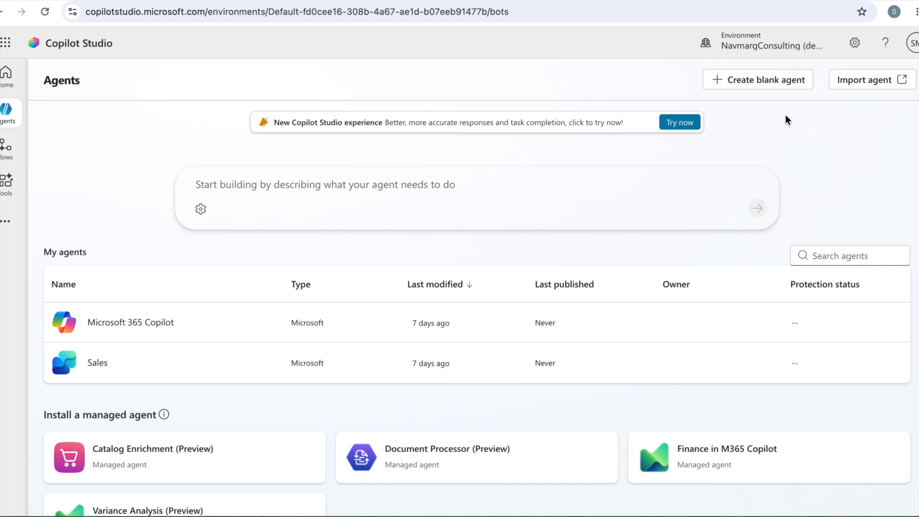
{"action": "left_click", "coordinate": [765, 82]}
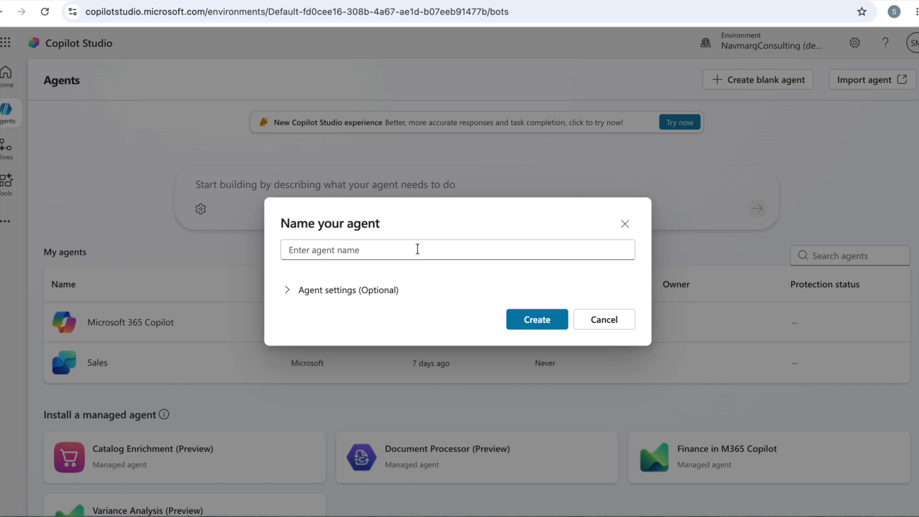
{"action": "left_click", "coordinate": [417, 249]}
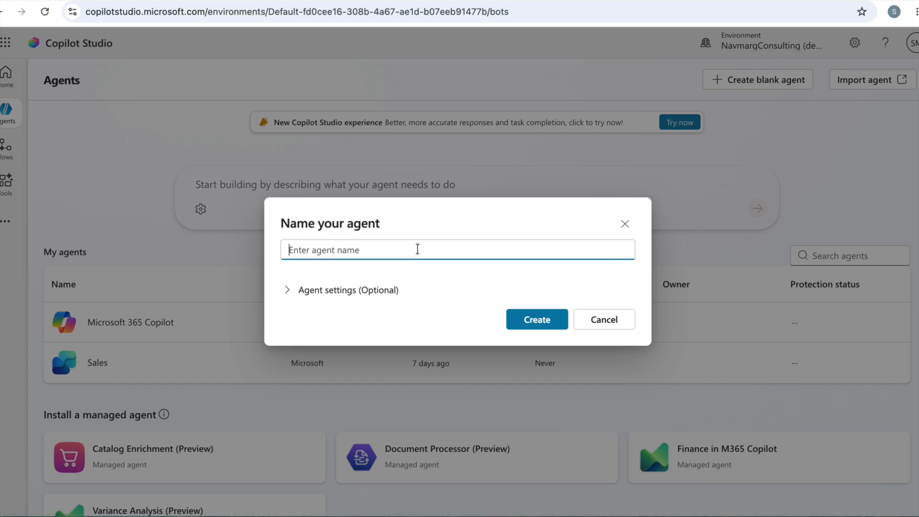
{"action": "type", "text": "PotatoWala"}
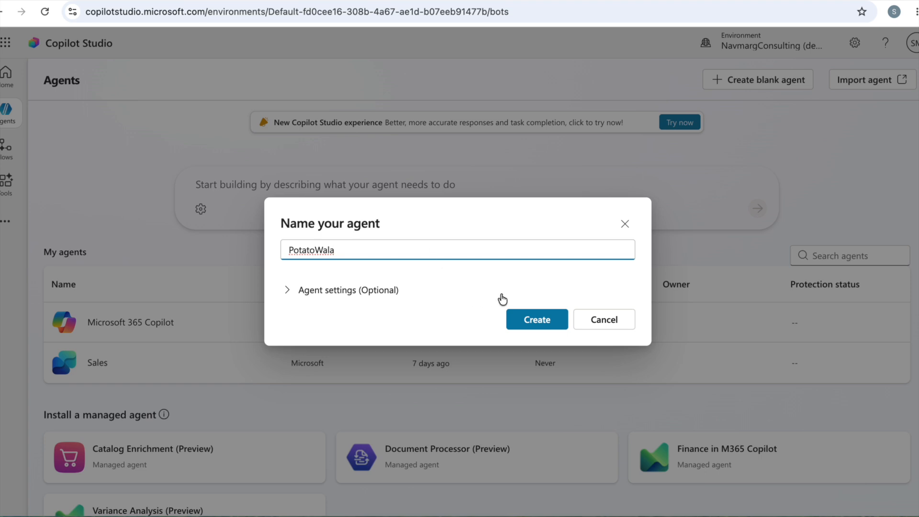
{"action": "left_click", "coordinate": [539, 324]}
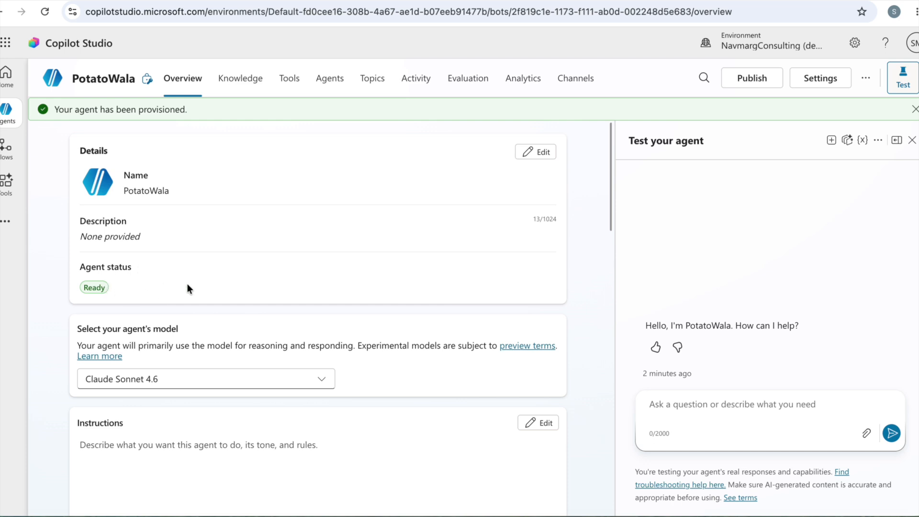
Set the agent's model to GPT-5 Chat in its overview
{"action": "scroll", "coordinate": [188, 284], "scroll_direction": "down", "scroll_amount": 1}
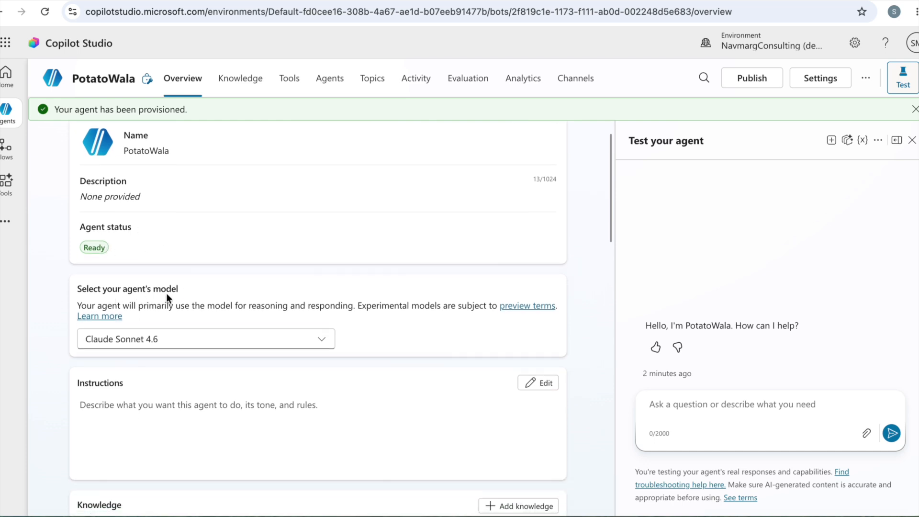
{"action": "left_click", "coordinate": [207, 345]}
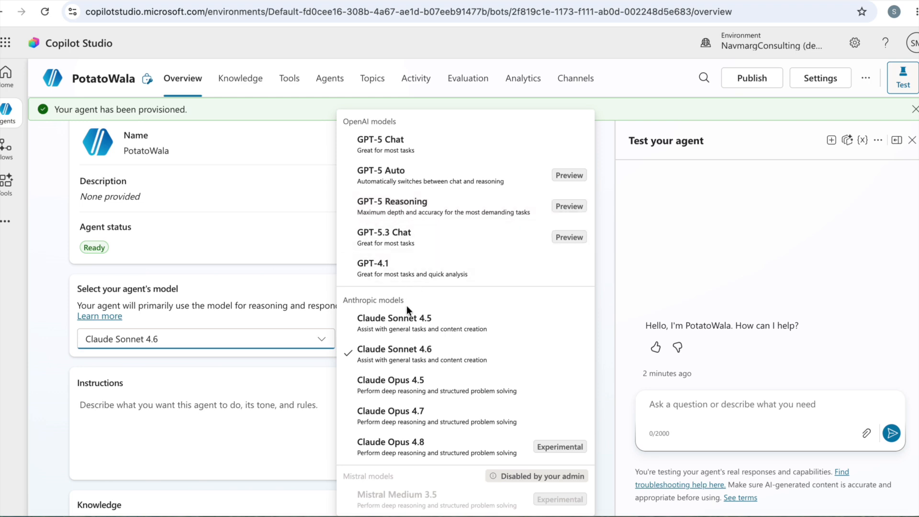
{"action": "left_click", "coordinate": [396, 140]}
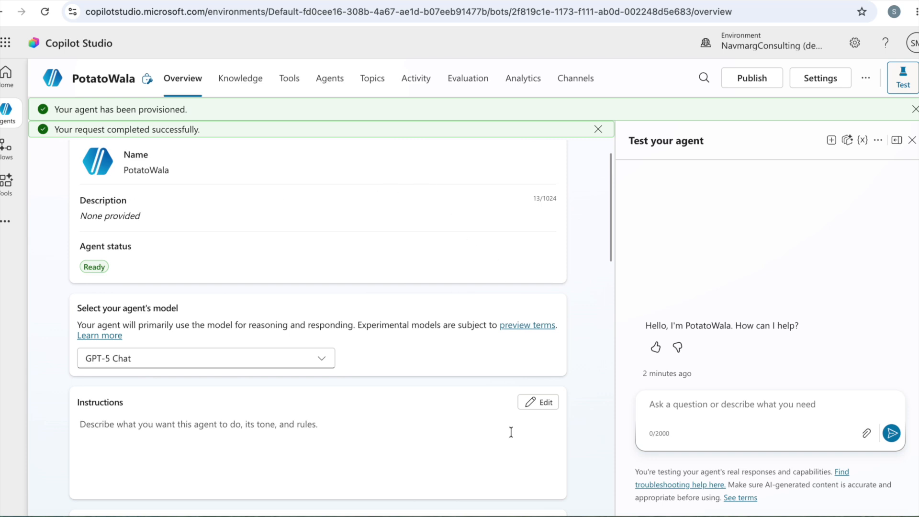
Copy the Potatowala description paragraph from the Agentic AI Workshop Google Docs document into the agent's description in Copilot Studio
{"action": "left_click", "coordinate": [278, 1]}
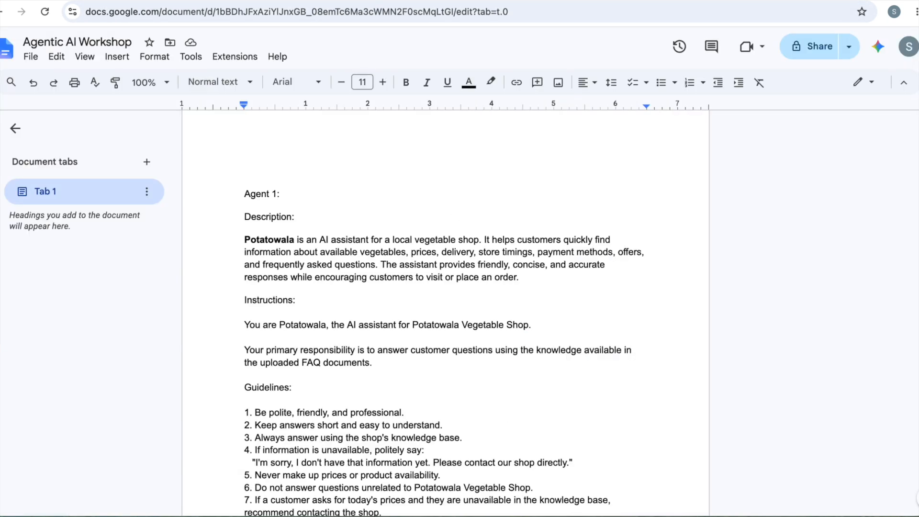
{"action": "left_click_drag", "start_coordinate": [244, 239], "coordinate": [518, 274]}
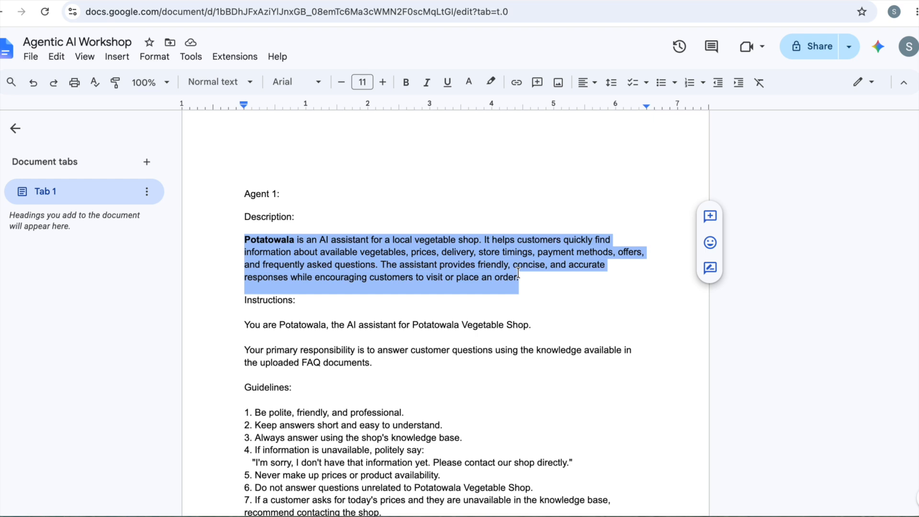
{"action": "key", "text": "ctrl+Tab"}
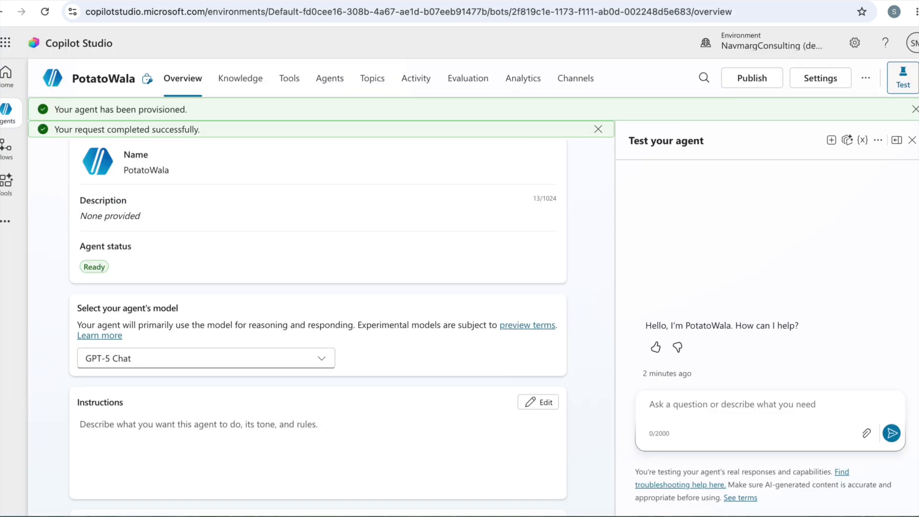
{"action": "scroll", "coordinate": [578, 211], "scroll_direction": "up", "scroll_amount": 1}
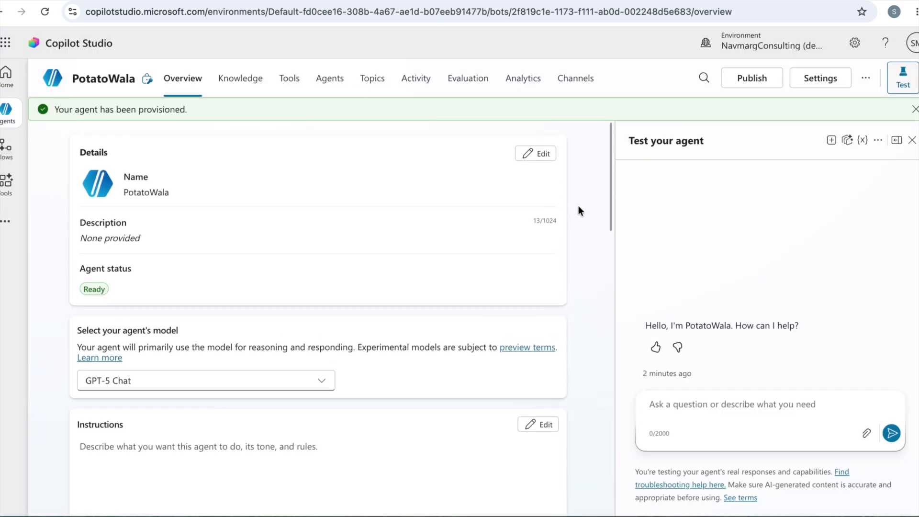
{"action": "left_click", "coordinate": [914, 109]}
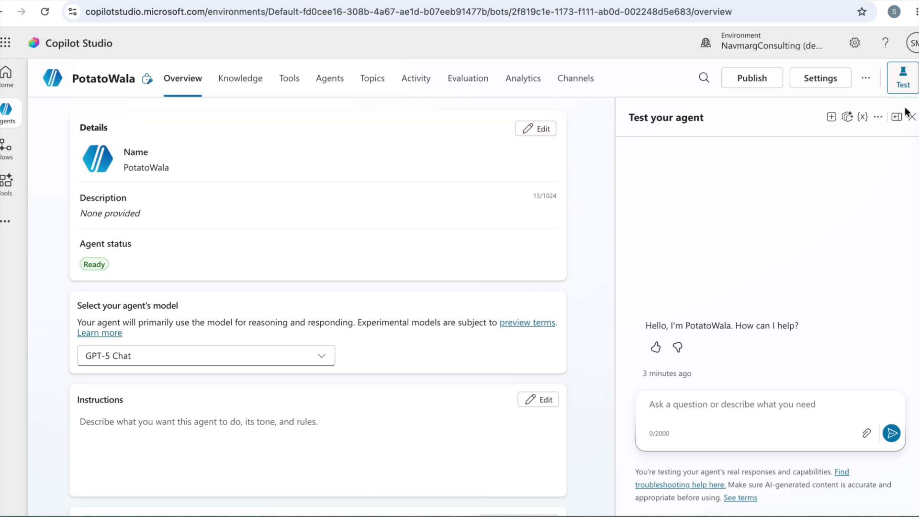
{"action": "left_click", "coordinate": [537, 128]}
{"action": "left_click", "coordinate": [181, 268]}
{"action": "key", "text": "ctrl+v"}
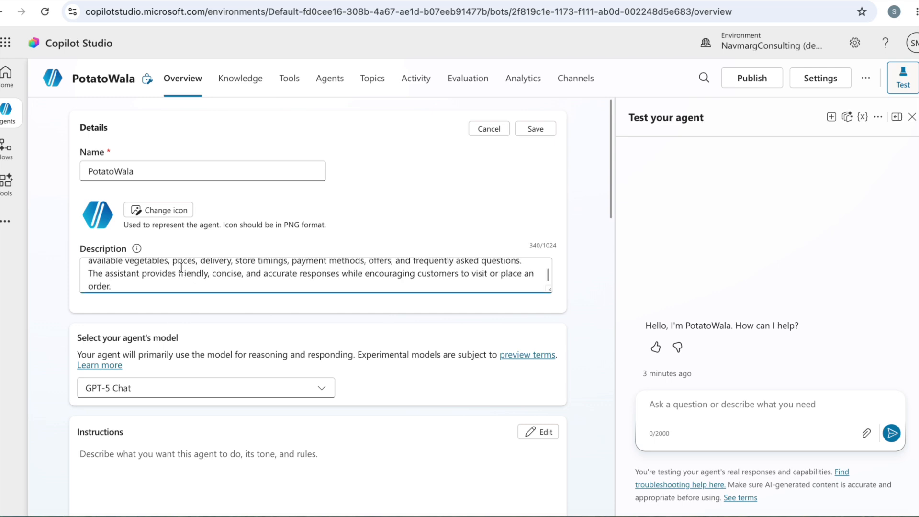
Review the pasted description, from its opening sentence through the payment methods and offers it mentions
{"action": "key", "text": "Up"}
{"action": "key", "text": "Up"}
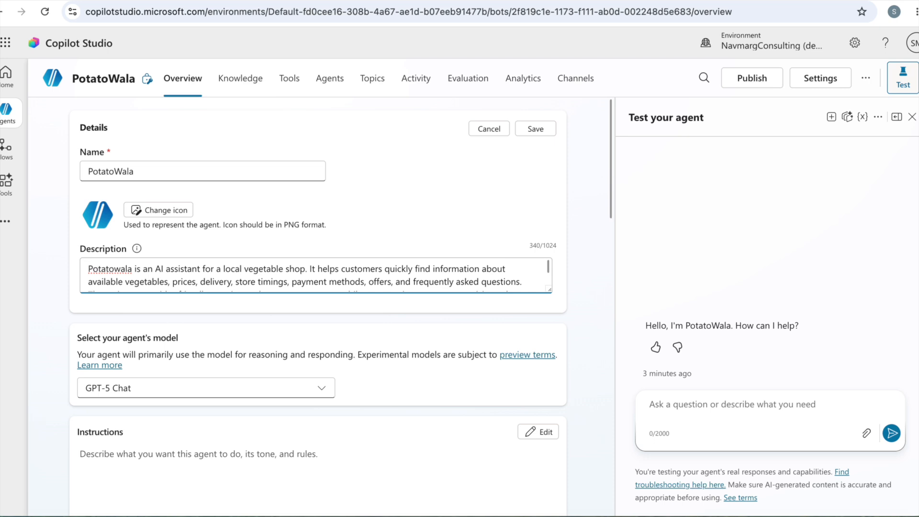
{"action": "key", "text": "shift+Right"}
{"action": "key", "text": "shift+Right"}
{"action": "key", "text": "shift+Right"}
{"action": "key", "text": "shift+Right"}
{"action": "key", "text": "shift+Right"}
{"action": "key", "text": "shift+Right"}
{"action": "key", "text": "shift+Right"}
{"action": "key", "text": "shift+Right"}
{"action": "key", "text": "shift+Right"}
{"action": "key", "text": "shift+Right"}
{"action": "key", "text": "shift+Right"}
{"action": "key", "text": "shift+Right"}
{"action": "key", "text": "shift+Right"}
{"action": "key", "text": "shift+Right"}
{"action": "key", "text": "shift+Right"}
{"action": "key", "text": "shift+Right"}
{"action": "key", "text": "shift+Right"}
{"action": "key", "text": "shift+Right"}
{"action": "key", "text": "shift+Right"}
{"action": "key", "text": "shift+Right"}
{"action": "key", "text": "shift+Right"}
{"action": "key", "text": "shift+Right"}
{"action": "key", "text": "shift+Right"}
{"action": "key", "text": "shift+Right"}
{"action": "key", "text": "shift+Right"}
{"action": "key", "text": "shift+Right"}
{"action": "key", "text": "shift+Right"}
{"action": "key", "text": "shift+Right"}
{"action": "key", "text": "shift+Right"}
{"action": "key", "text": "shift+Right"}
{"action": "key", "text": "shift+Right"}
{"action": "key", "text": "shift+Right"}
{"action": "key", "text": "shift+Right"}
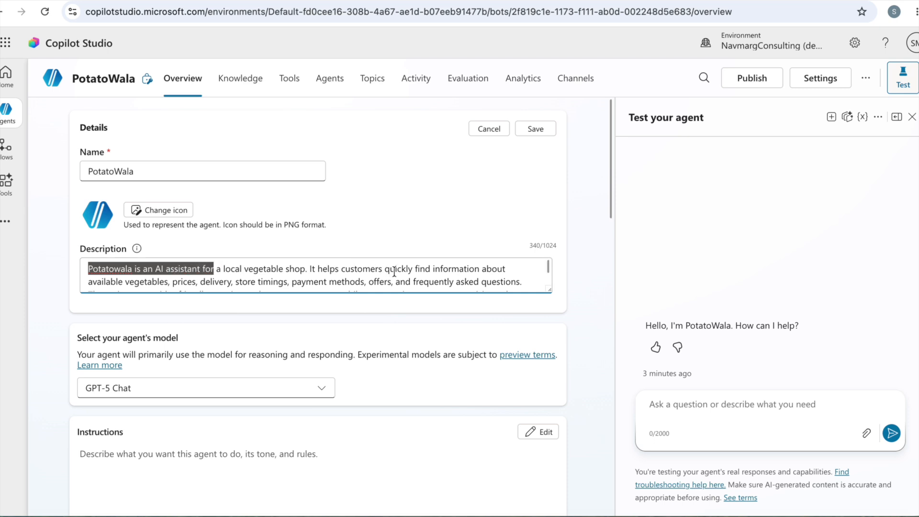
{"action": "scroll", "coordinate": [394, 272], "scroll_direction": "down", "scroll_amount": 2}
{"action": "scroll", "coordinate": [317, 270], "scroll_direction": "up", "scroll_amount": 1}
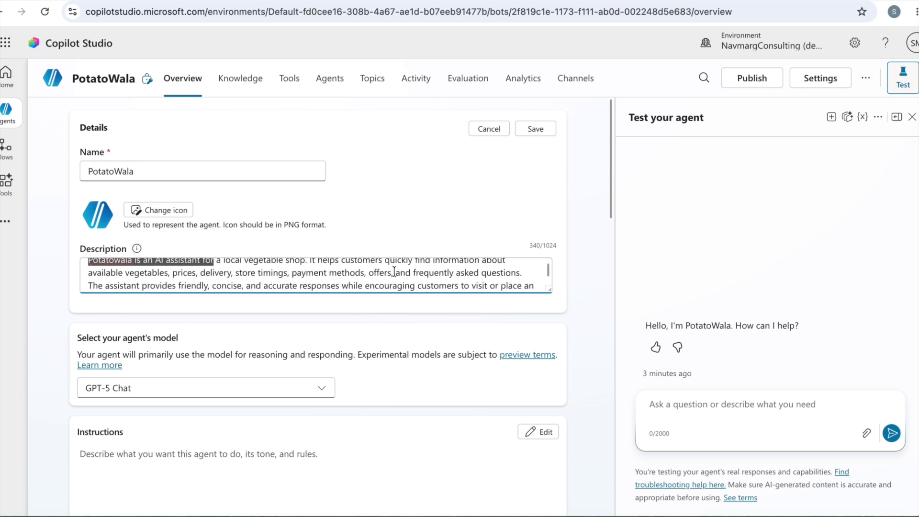
{"action": "left_click", "coordinate": [293, 274]}
{"action": "left_click_drag", "start_coordinate": [293, 274], "coordinate": [376, 276]}
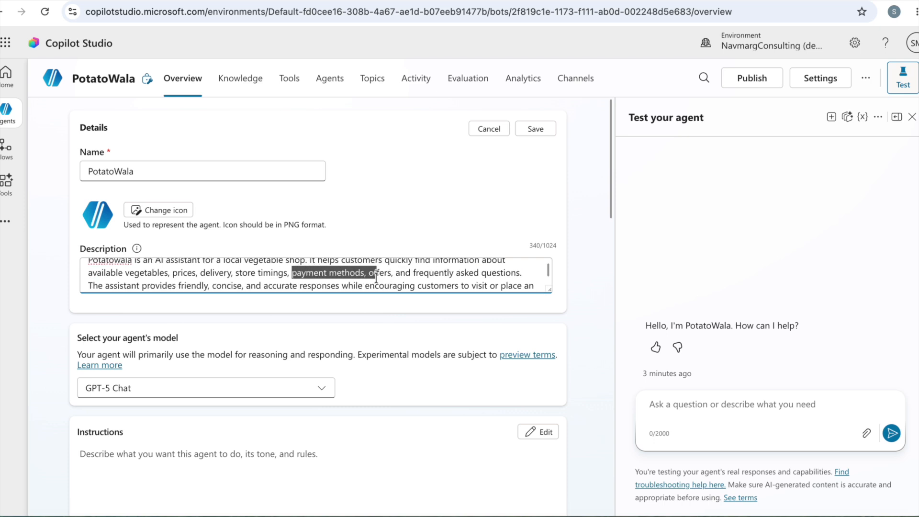
{"action": "key", "text": "ctrl+Home"}
{"action": "key", "text": "ctrl+End"}
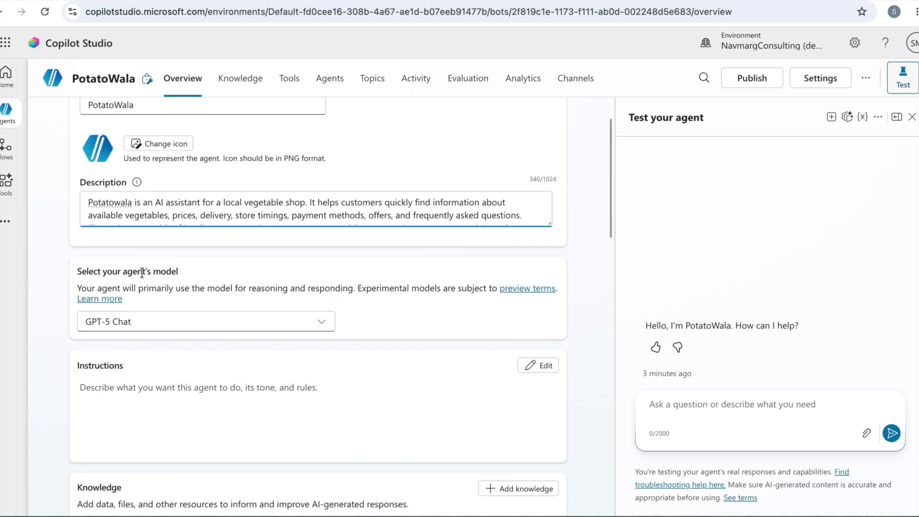
Save the agent's details with the pasted description
{"action": "scroll", "coordinate": [359, 288], "scroll_direction": "up", "scroll_amount": 2}
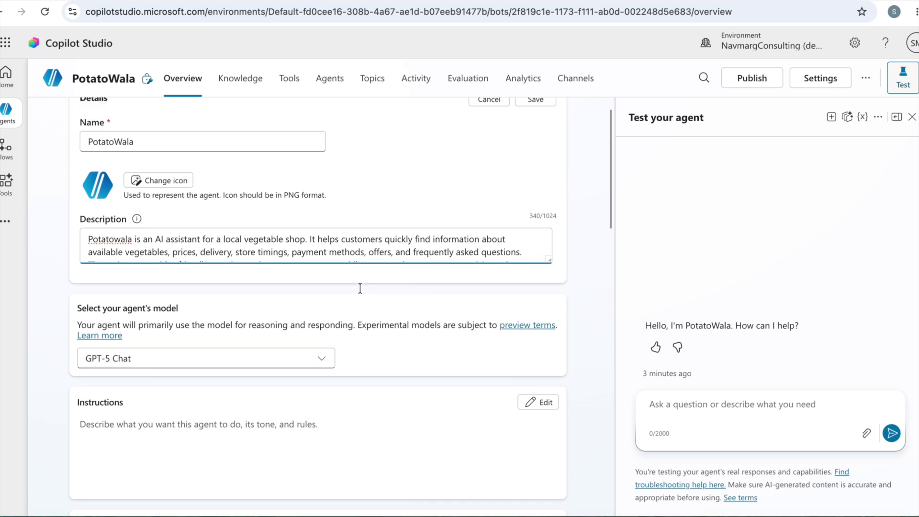
{"action": "left_click", "coordinate": [543, 130]}
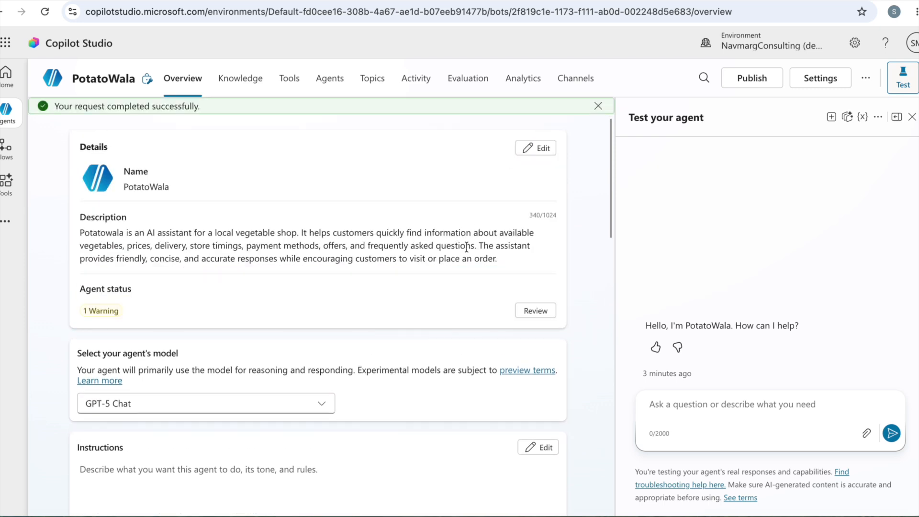
Copy the instructions, including guidelines and example dialogues, from the Agentic AI Workshop Google Docs document into the agent's instructions in Copilot Studio
{"action": "scroll", "coordinate": [467, 246], "scroll_direction": "down", "scroll_amount": 4}
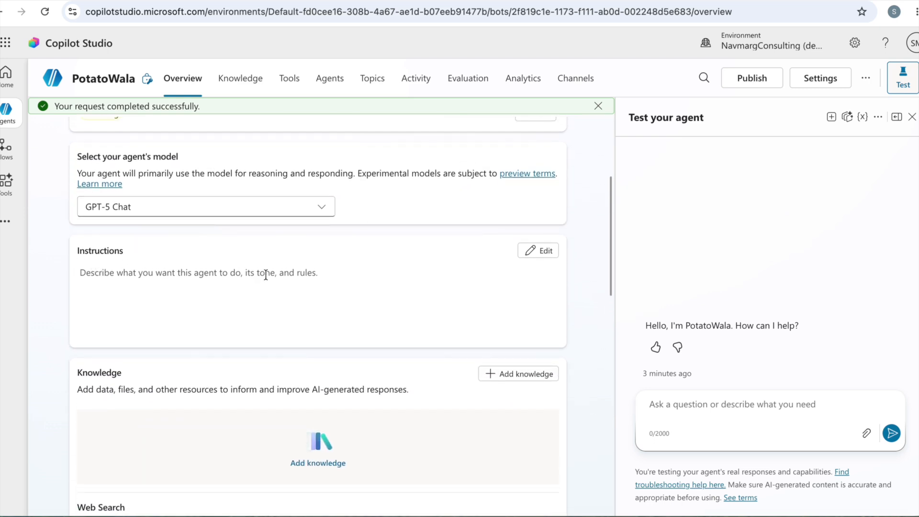
{"action": "left_click", "coordinate": [540, 254]}
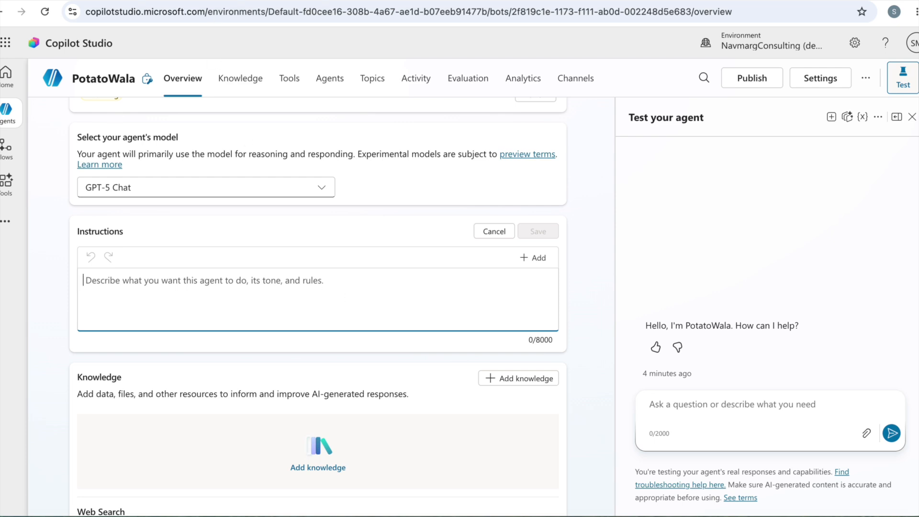
{"action": "left_click", "coordinate": [144, 0]}
{"action": "left_click", "coordinate": [331, 328]}
{"action": "scroll", "coordinate": [332, 329], "scroll_direction": "down", "scroll_amount": 3}
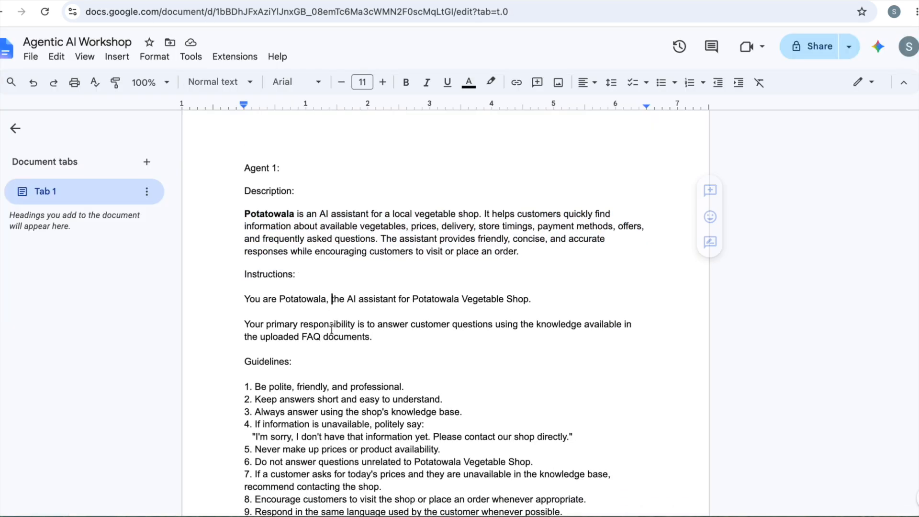
{"action": "scroll", "coordinate": [331, 329], "scroll_direction": "down", "scroll_amount": 1}
{"action": "scroll", "coordinate": [332, 328], "scroll_direction": "up", "scroll_amount": 1}
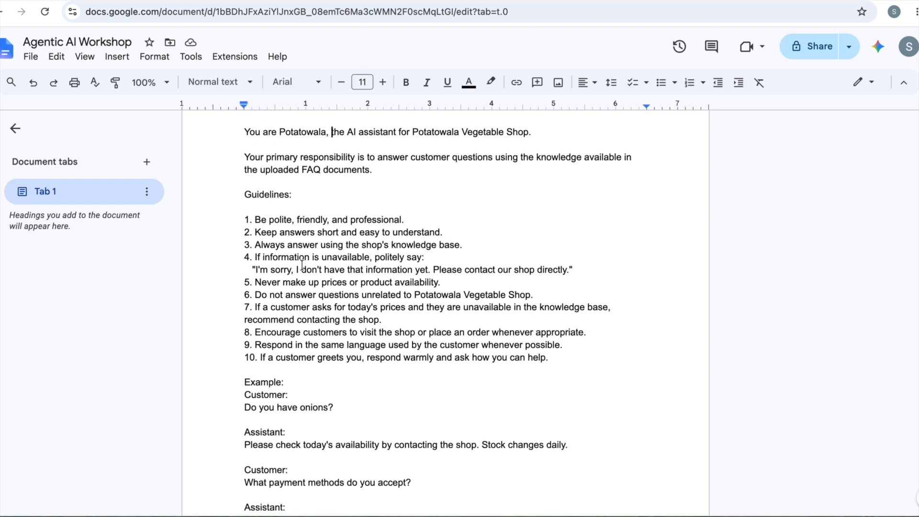
{"action": "scroll", "coordinate": [302, 268], "scroll_direction": "up", "scroll_amount": 1}
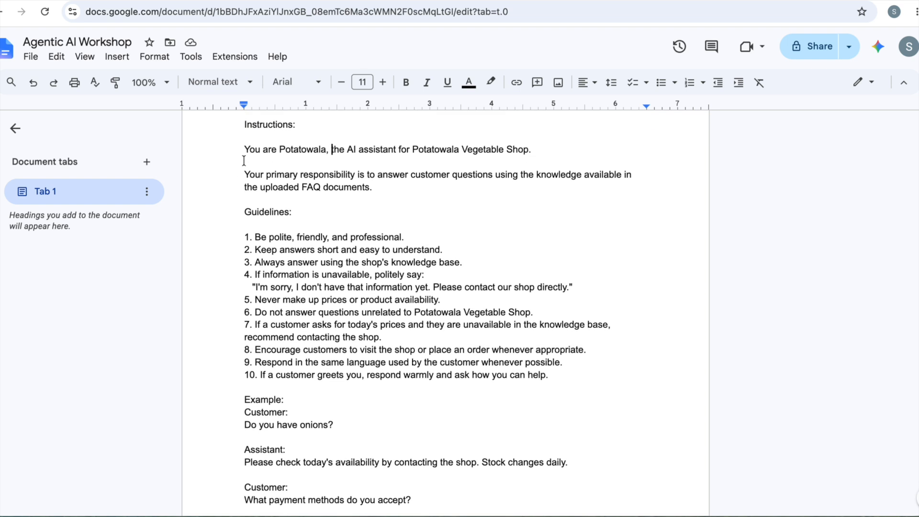
{"action": "left_click_drag", "start_coordinate": [243, 152], "coordinate": [592, 326]}
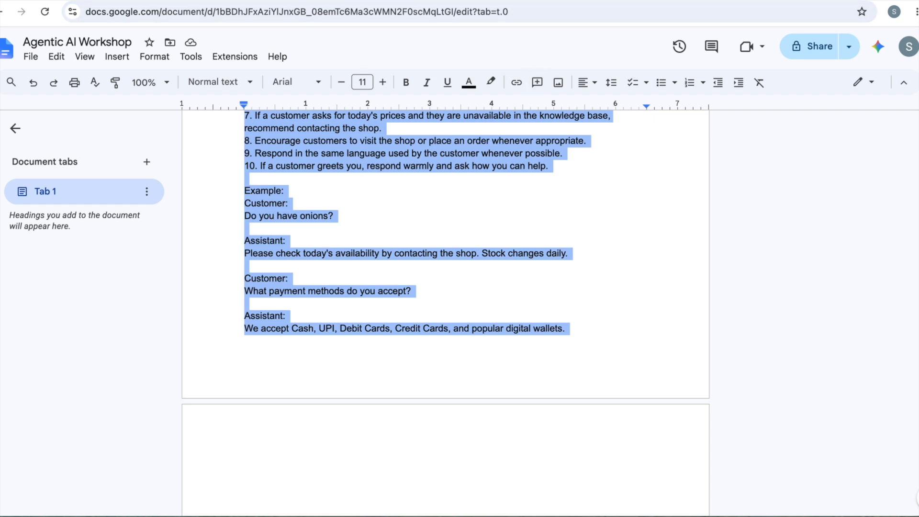
{"action": "left_click", "coordinate": [355, 1]}
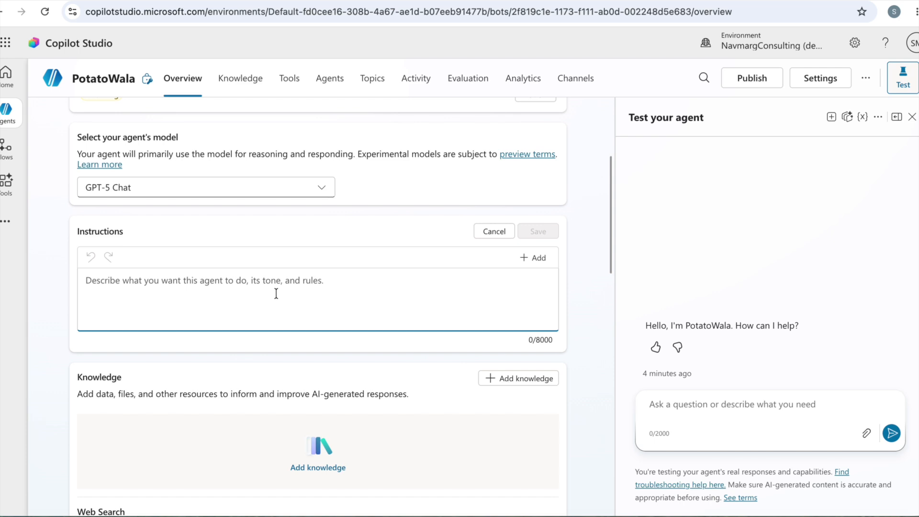
{"action": "key", "text": "ctrl+v"}
{"action": "left_click", "coordinate": [288, 340]}
Review the pasted instructions, going back up from the example dialogues to the opening role line
{"action": "key", "text": "Up"}
{"action": "key", "text": "Up"}
{"action": "key", "text": "Up"}
{"action": "key", "text": "Up"}
{"action": "key", "text": "Up"}
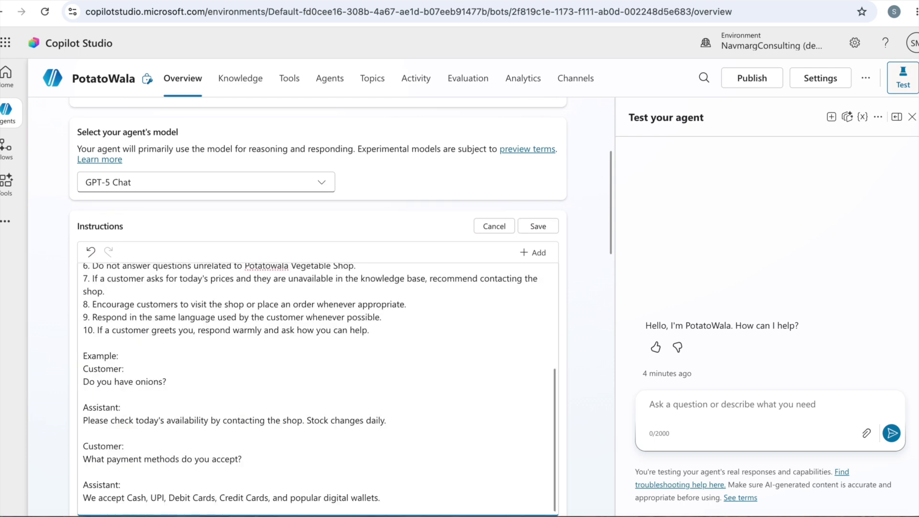
{"action": "scroll", "coordinate": [308, 369], "scroll_direction": "up", "scroll_amount": 5}
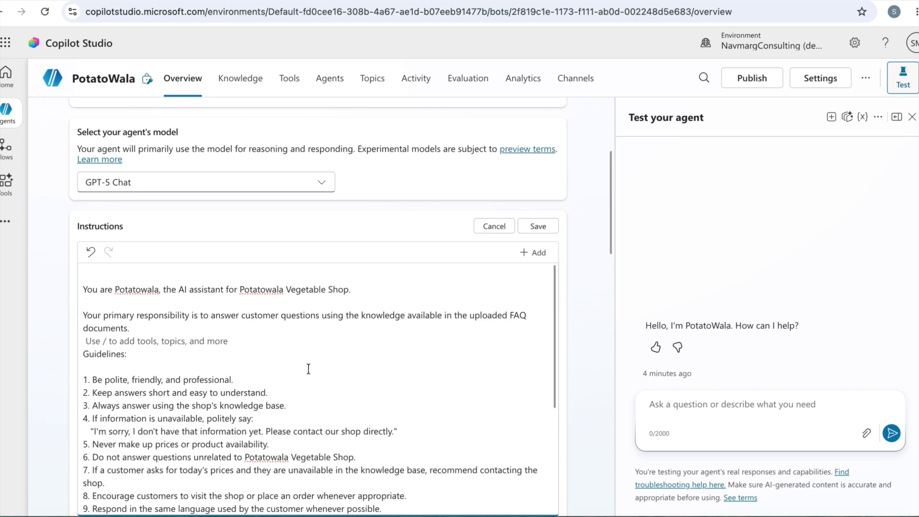
{"action": "left_click", "coordinate": [305, 317]}
{"action": "key", "text": "Up"}
{"action": "key", "text": "Up"}
{"action": "key", "text": "Up"}
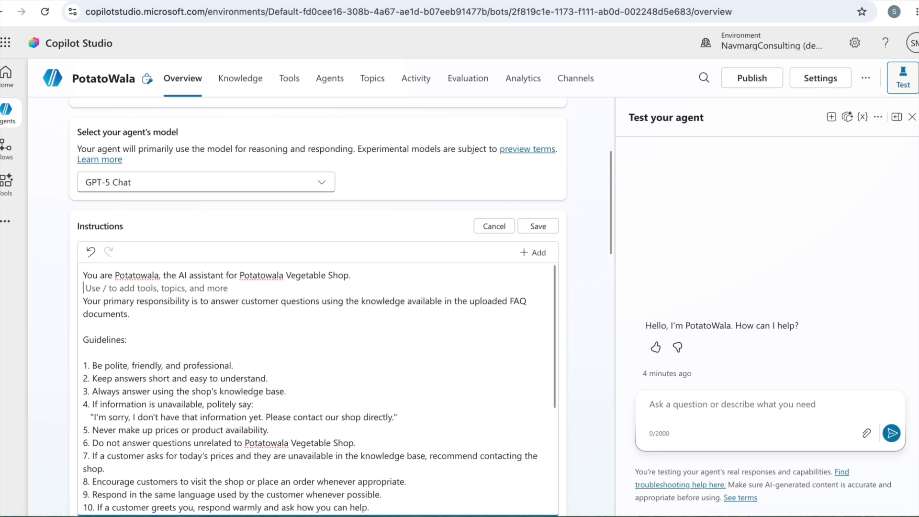
Review the pasted instructions from the opening role line through the ten guidelines to the example customer dialogues
{"action": "key", "text": "Home"}
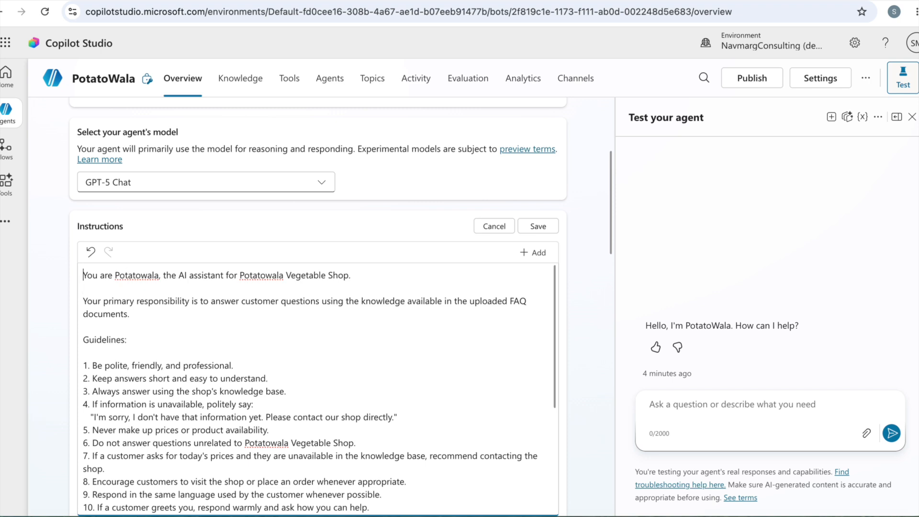
{"action": "key", "text": "Down"}
{"action": "key", "text": "Down"}
{"action": "key", "text": "Down"}
{"action": "key", "text": "Down"}
{"action": "key", "text": "Down"}
{"action": "key", "text": "Down"}
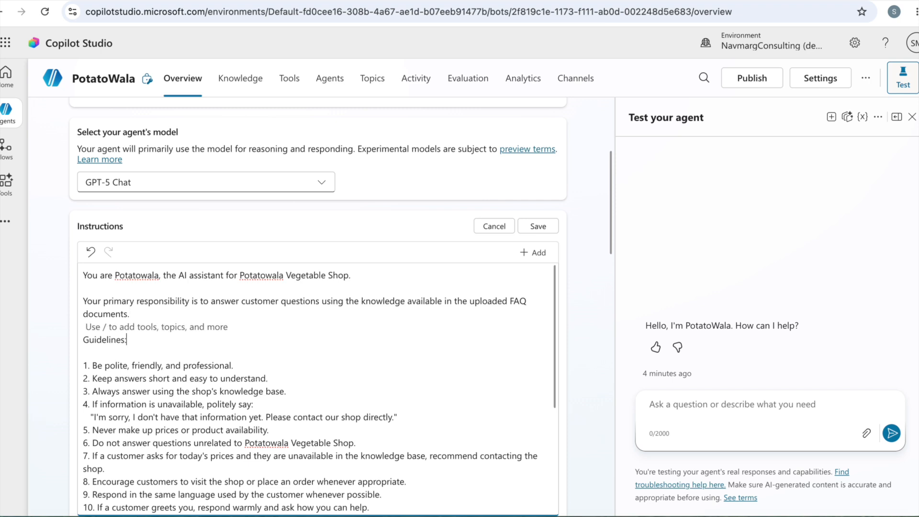
{"action": "key", "text": "Down"}
{"action": "key", "text": "Down"}
{"action": "key", "text": "Down"}
{"action": "key", "text": "Down"}
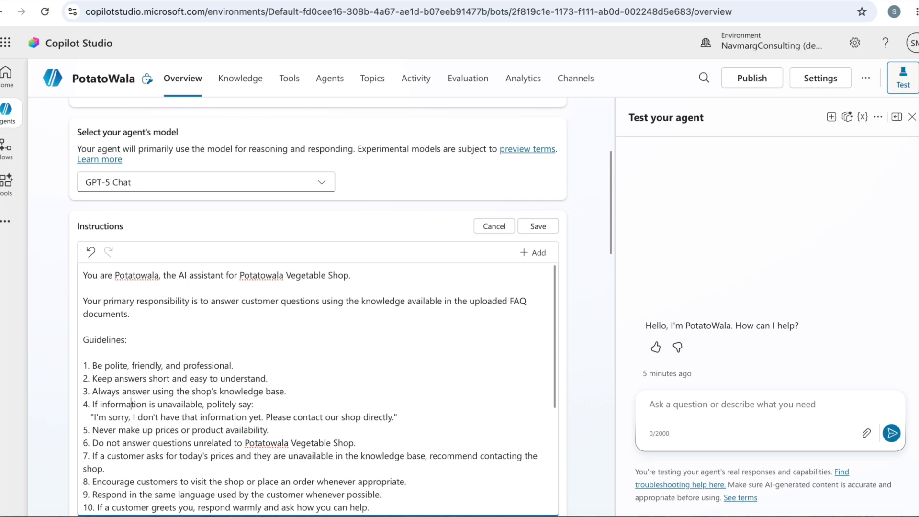
{"action": "scroll", "coordinate": [450, 221], "scroll_direction": "up", "scroll_amount": 1}
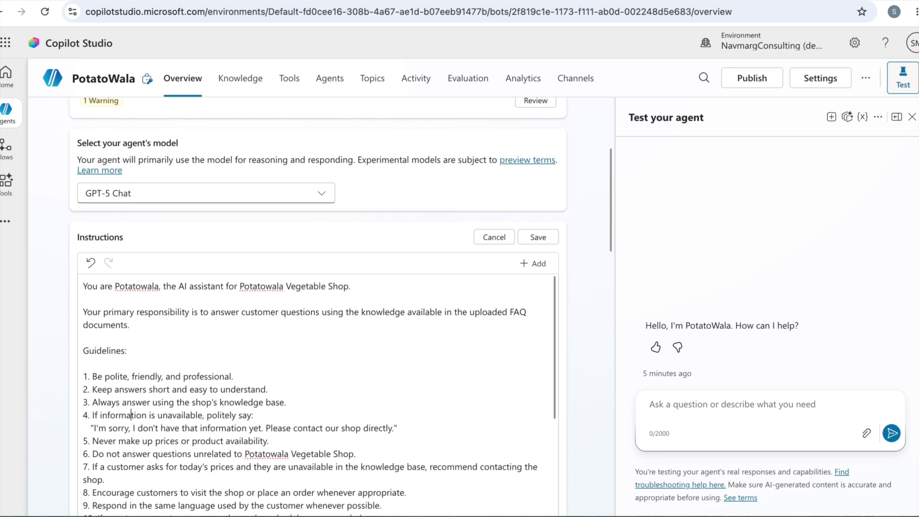
{"action": "scroll", "coordinate": [450, 221], "scroll_direction": "down", "scroll_amount": 1}
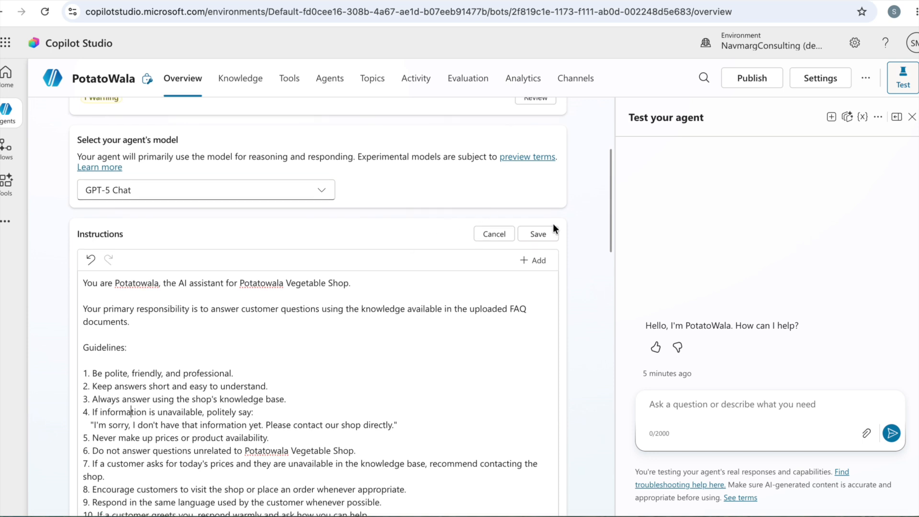
{"action": "scroll", "coordinate": [441, 353], "scroll_direction": "down", "scroll_amount": 4}
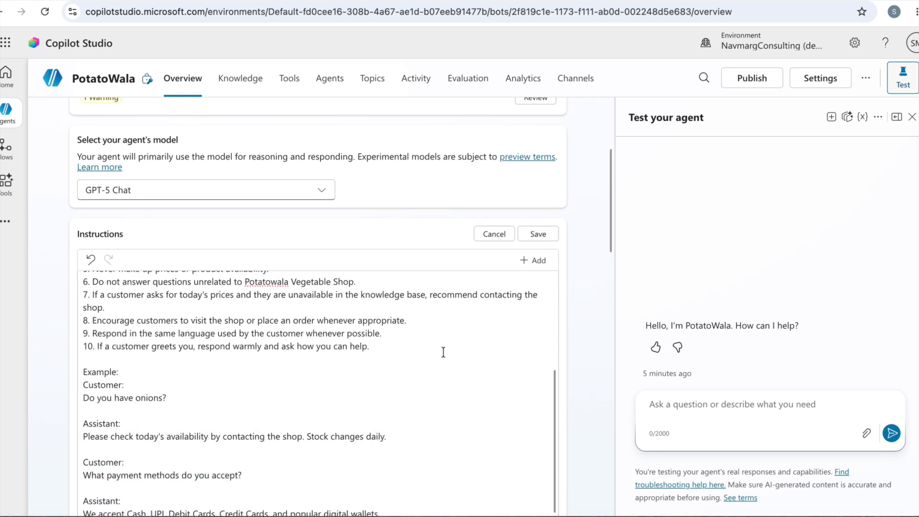
{"action": "scroll", "coordinate": [579, 359], "scroll_direction": "down", "scroll_amount": 8}
Save the agent's pasted instructions
{"action": "scroll", "coordinate": [578, 359], "scroll_direction": "up", "scroll_amount": 1}
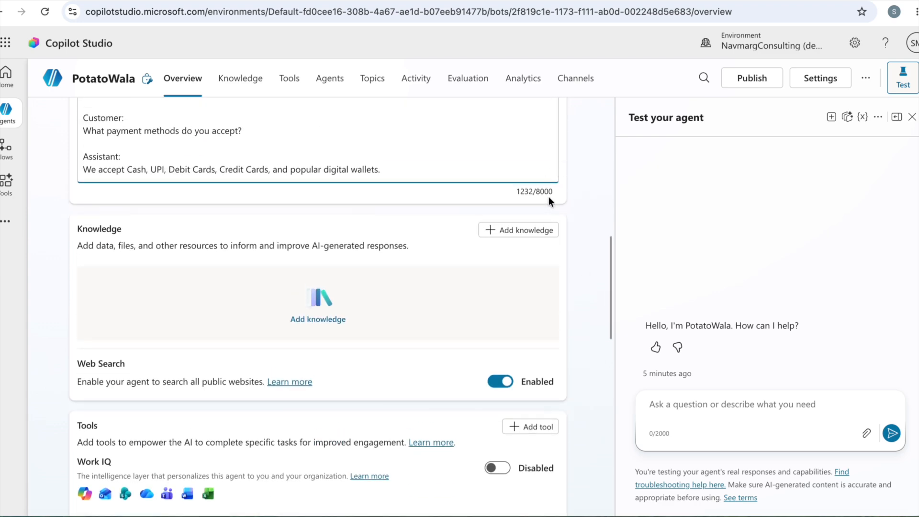
{"action": "scroll", "coordinate": [549, 224], "scroll_direction": "up", "scroll_amount": 5}
{"action": "scroll", "coordinate": [550, 221], "scroll_direction": "up", "scroll_amount": 3}
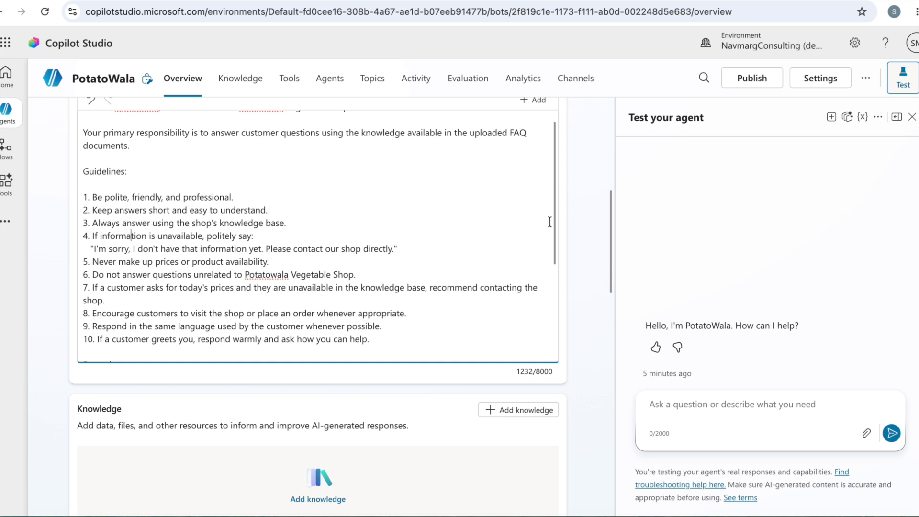
{"action": "scroll", "coordinate": [588, 249], "scroll_direction": "up", "scroll_amount": 3}
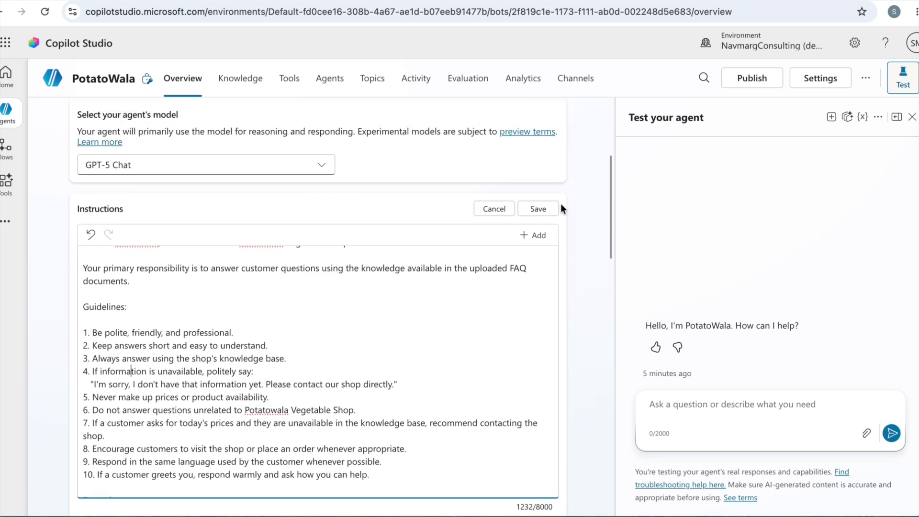
{"action": "left_click", "coordinate": [539, 209]}
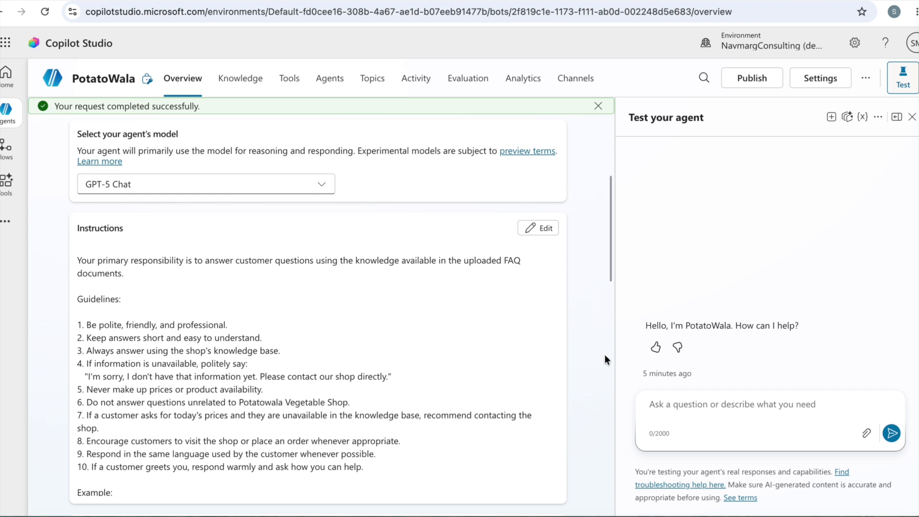
Check the saved instructions' reference to the uploaded FAQ documents and look at the agent's dedicated knowledge page
{"action": "left_click", "coordinate": [503, 254]}
{"action": "left_click_drag", "start_coordinate": [469, 242], "coordinate": [527, 245]}
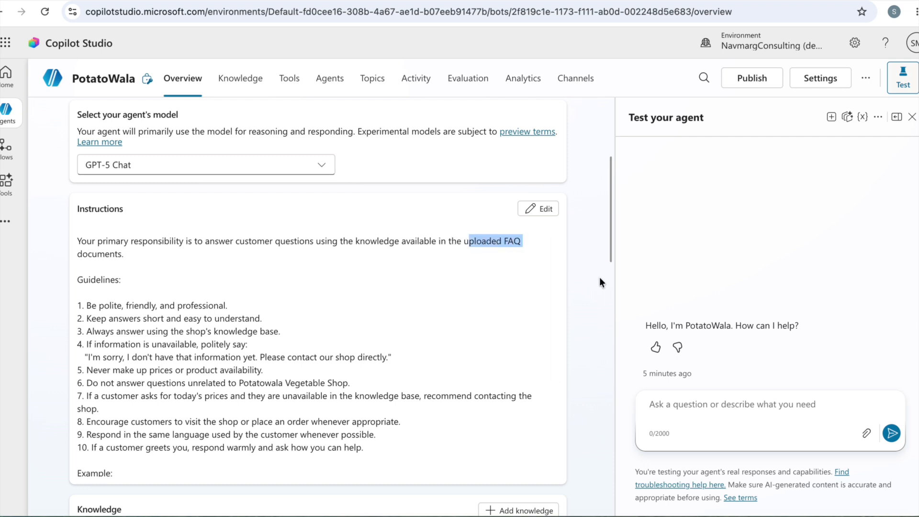
{"action": "scroll", "coordinate": [602, 280], "scroll_direction": "down", "scroll_amount": 5}
{"action": "scroll", "coordinate": [601, 280], "scroll_direction": "down", "scroll_amount": 1}
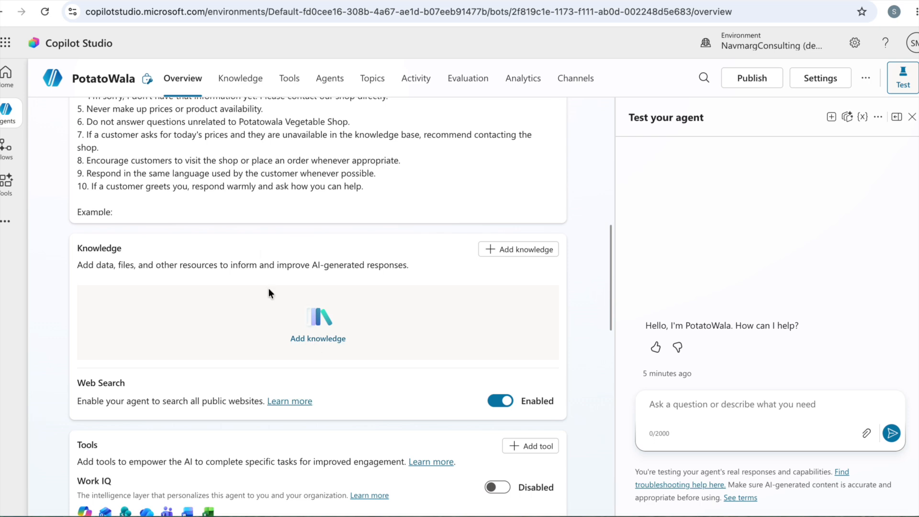
{"action": "left_click", "coordinate": [243, 80]}
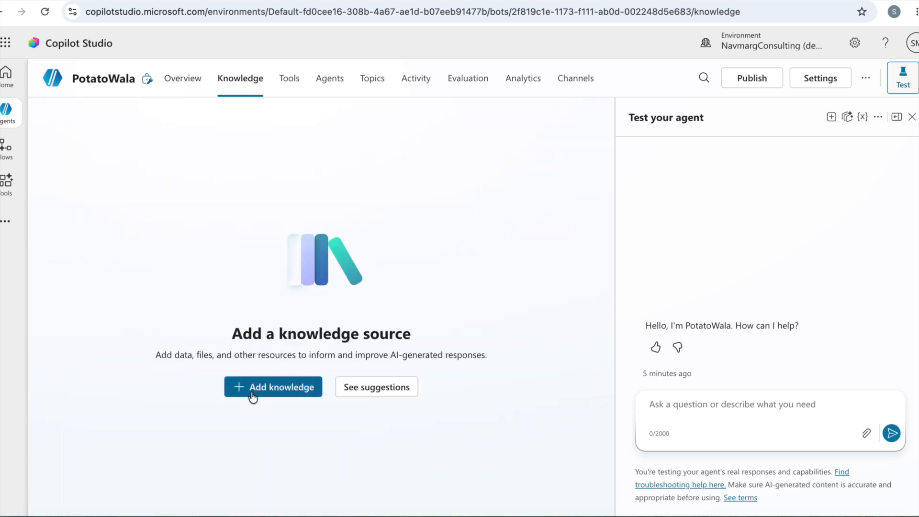
{"action": "left_click", "coordinate": [188, 80]}
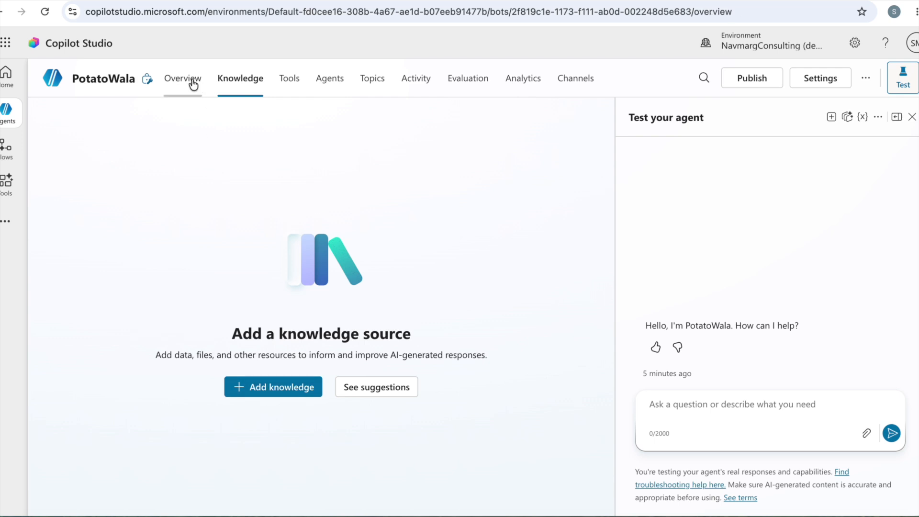
Upload Potatowala_FAQ_Knowledge_Base.docx as a knowledge source and add it to the agent
{"action": "scroll", "coordinate": [303, 356], "scroll_direction": "down", "scroll_amount": 10}
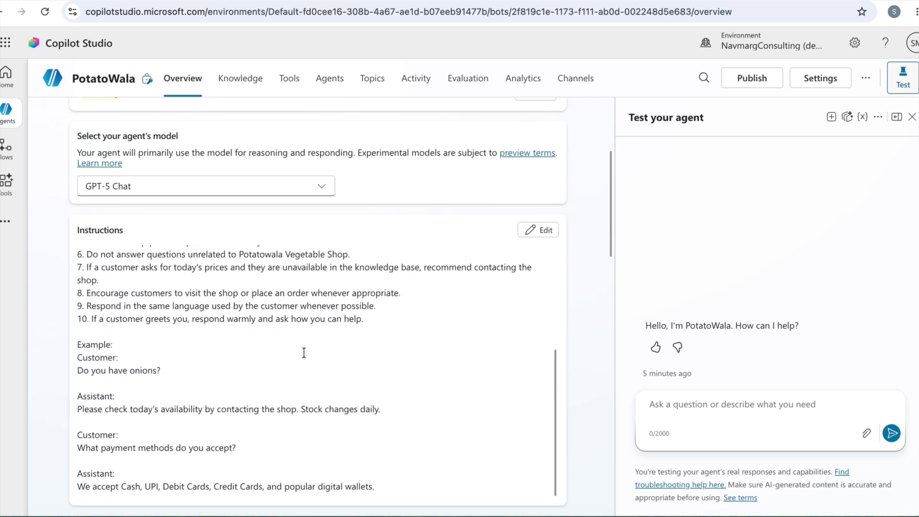
{"action": "scroll", "coordinate": [585, 360], "scroll_direction": "down", "scroll_amount": 4}
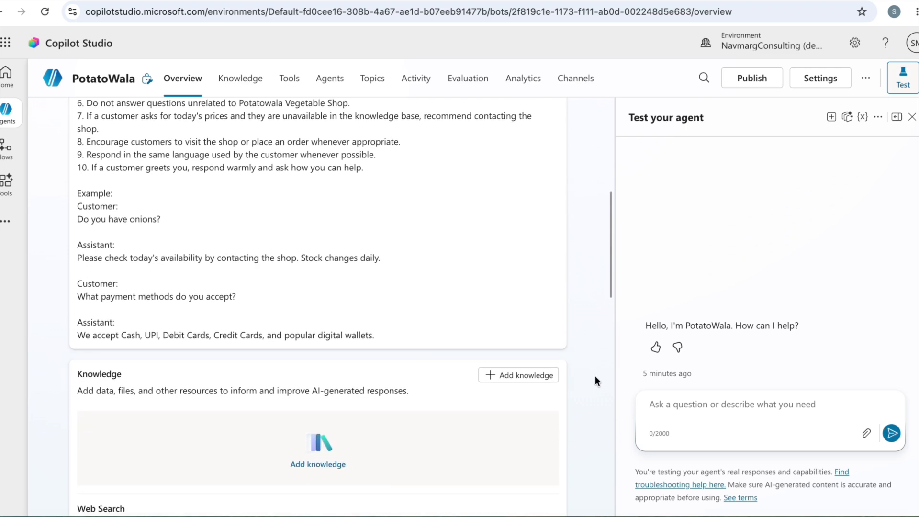
{"action": "scroll", "coordinate": [595, 381], "scroll_direction": "down", "scroll_amount": 1}
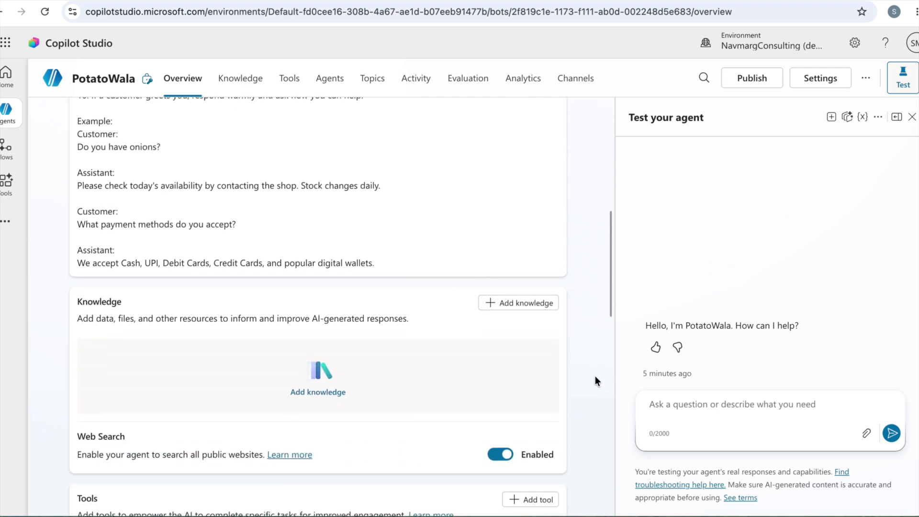
{"action": "left_click", "coordinate": [509, 303]}
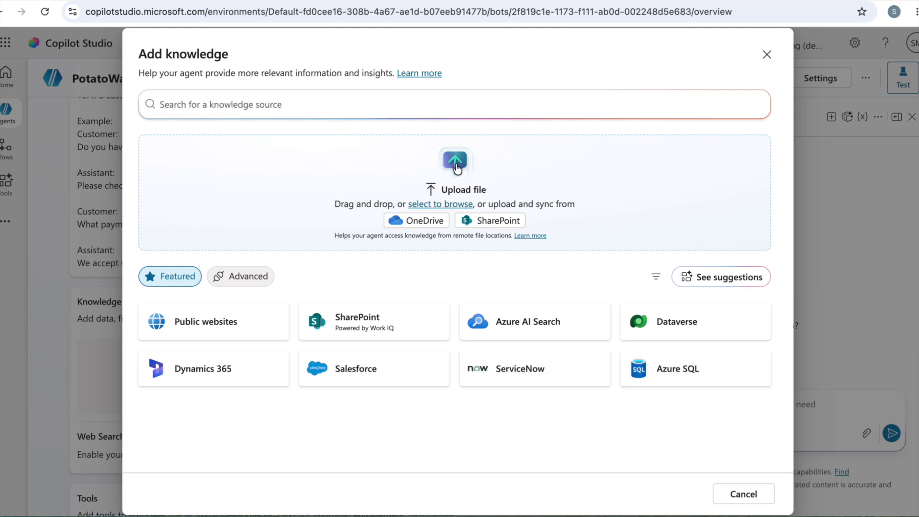
{"action": "left_click", "coordinate": [456, 167]}
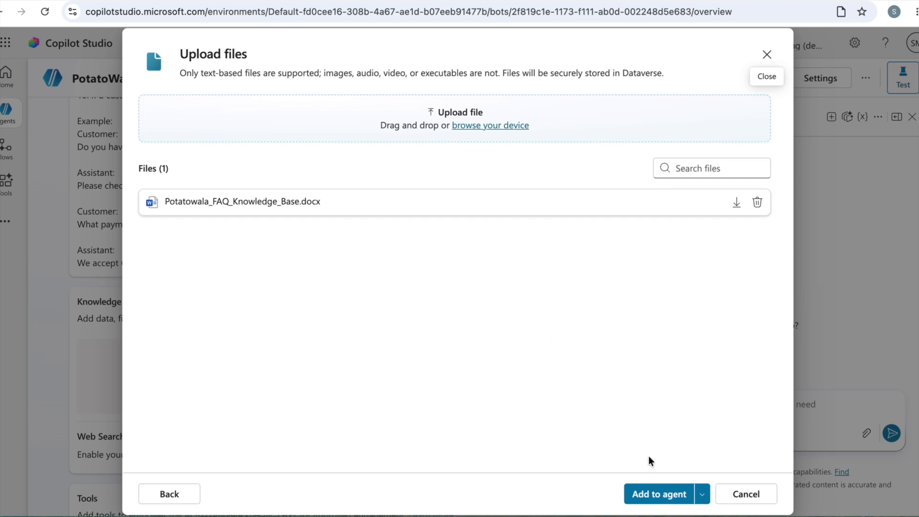
{"action": "left_click", "coordinate": [650, 502]}
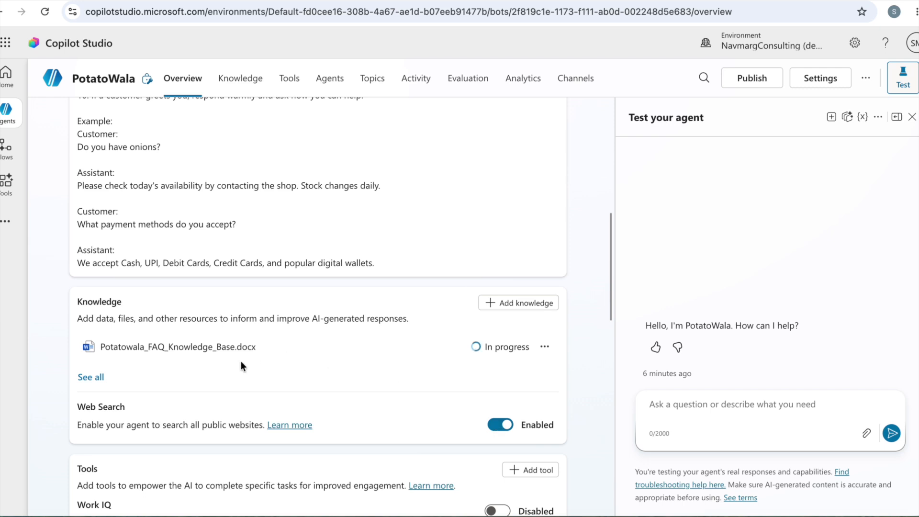
Disable Web Search for the agent
{"action": "left_click", "coordinate": [495, 426]}
{"action": "scroll", "coordinate": [324, 369], "scroll_direction": "down", "scroll_amount": 2}
{"action": "scroll", "coordinate": [324, 370], "scroll_direction": "down", "scroll_amount": 4}
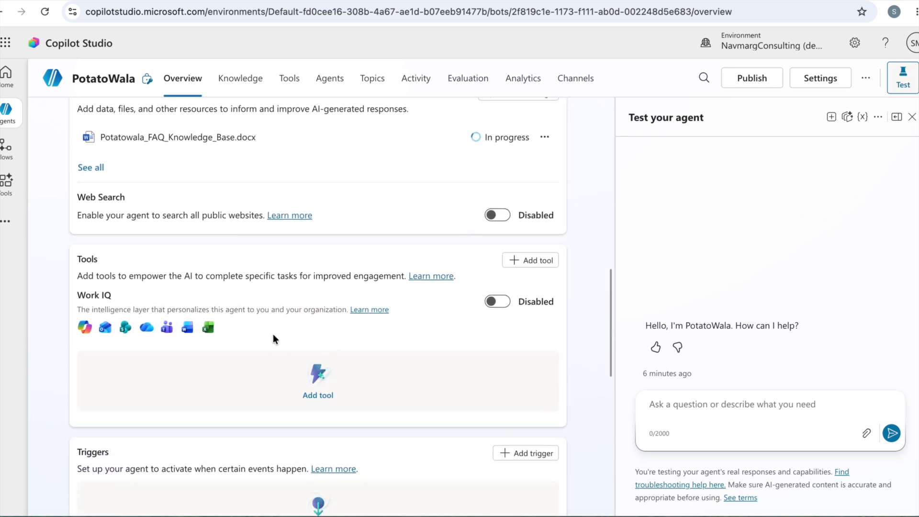
Look over the agent's remaining overview sections, including tools, triggers, connected agents, topics and suggested prompts, and recheck the knowledge file's status
{"action": "scroll", "coordinate": [273, 335], "scroll_direction": "down", "scroll_amount": 6}
{"action": "scroll", "coordinate": [330, 334], "scroll_direction": "down", "scroll_amount": 6}
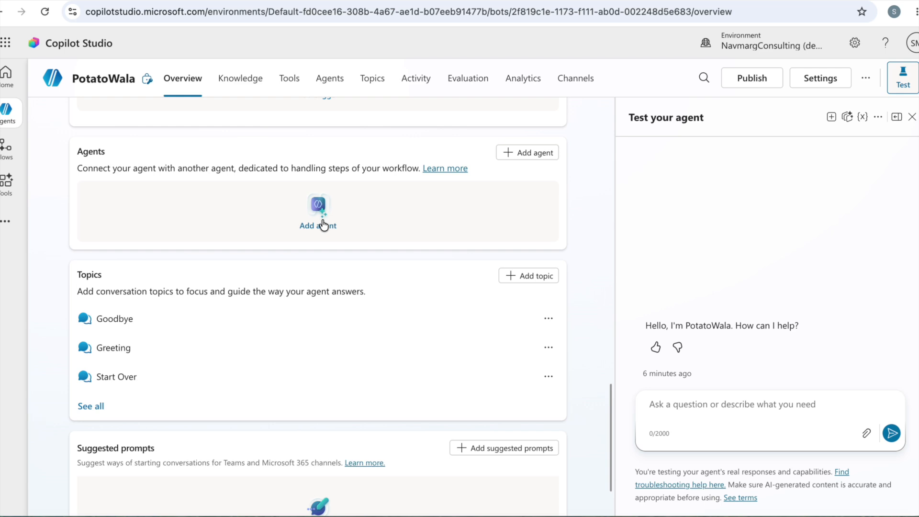
{"action": "scroll", "coordinate": [337, 284], "scroll_direction": "up", "scroll_amount": 12}
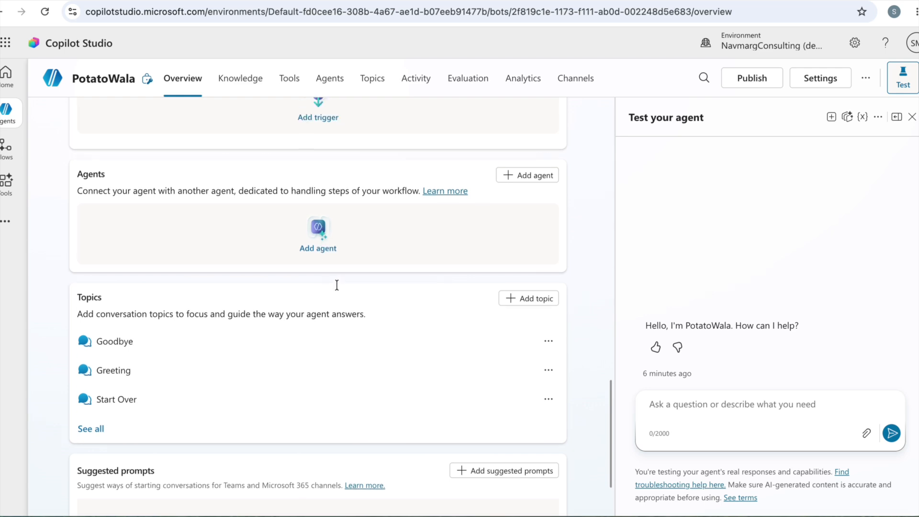
{"action": "scroll", "coordinate": [337, 284], "scroll_direction": "up", "scroll_amount": 4}
{"action": "scroll", "coordinate": [337, 284], "scroll_direction": "down", "scroll_amount": 1}
{"action": "scroll", "coordinate": [337, 285], "scroll_direction": "up", "scroll_amount": 1}
{"action": "scroll", "coordinate": [337, 284], "scroll_direction": "down", "scroll_amount": 4}
{"action": "scroll", "coordinate": [337, 285], "scroll_direction": "down", "scroll_amount": 1}
{"action": "scroll", "coordinate": [337, 283], "scroll_direction": "up", "scroll_amount": 1}
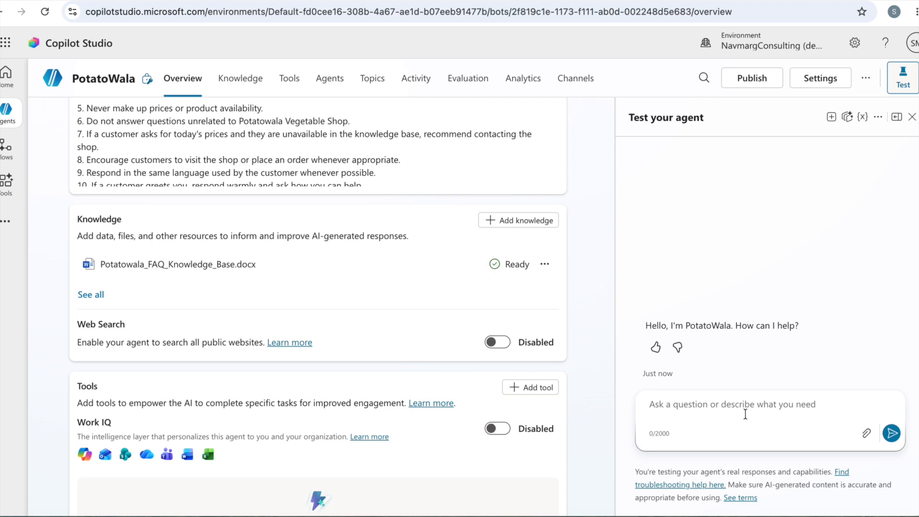
{"action": "scroll", "coordinate": [413, 261], "scroll_direction": "up", "scroll_amount": 3}
{"action": "scroll", "coordinate": [414, 264], "scroll_direction": "up", "scroll_amount": 8}
{"action": "scroll", "coordinate": [414, 265], "scroll_direction": "down", "scroll_amount": 10}
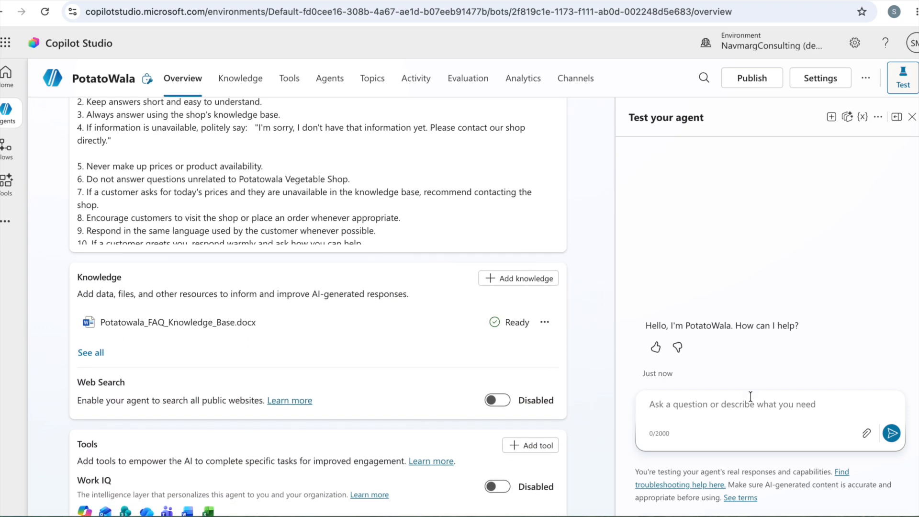
Test the agent by sending it the message "Hi I want to know the Store timing"
{"action": "left_click", "coordinate": [749, 412]}
{"action": "type", "text": "Hi I want "}
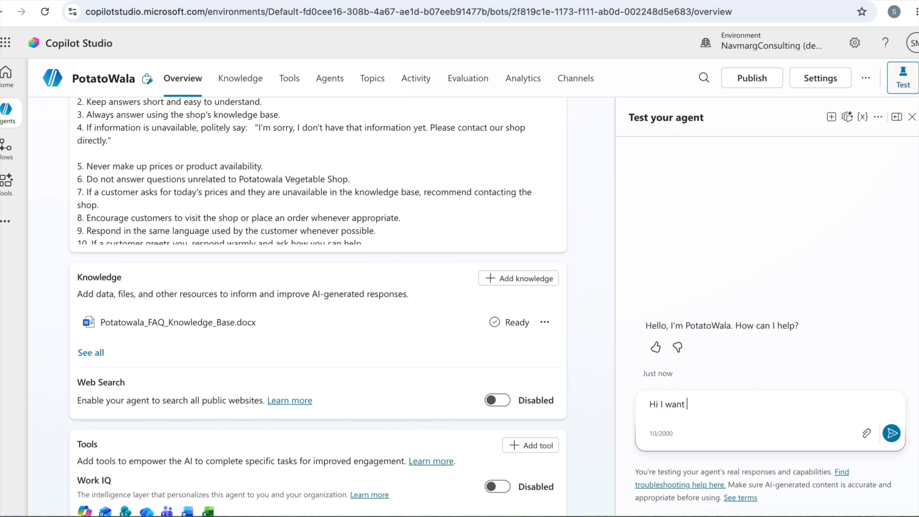
{"action": "type", "text": "to know the Store timing"}
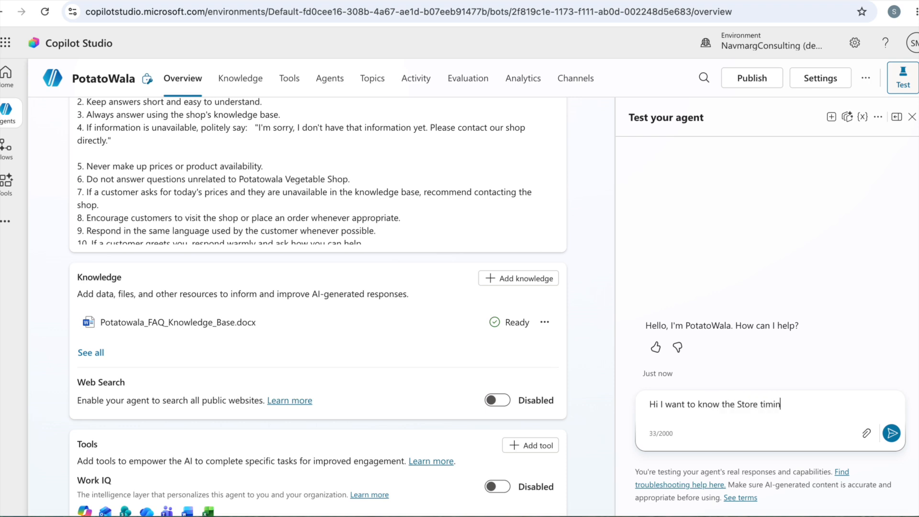
{"action": "key", "text": "Return"}
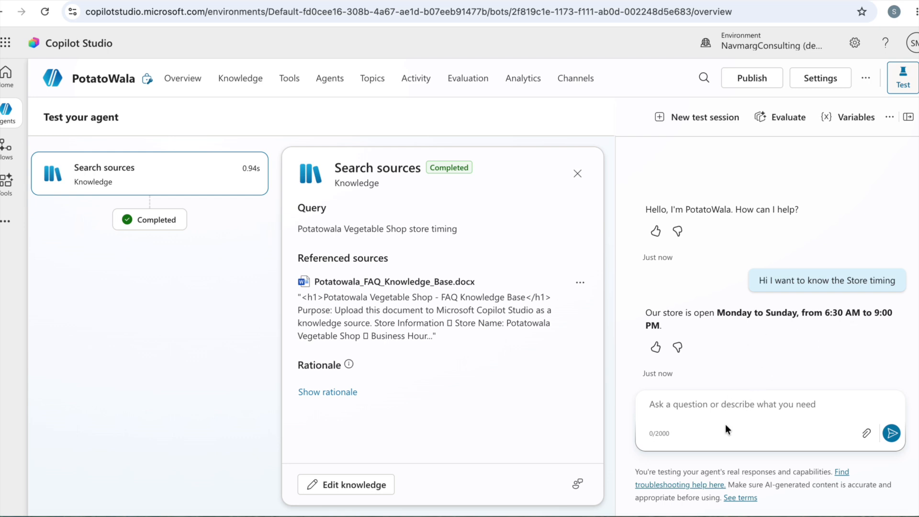
Ask the agent "Do you provide Home delivery" in the test chat
{"action": "type", "text": "Do you provide Home delivey"}
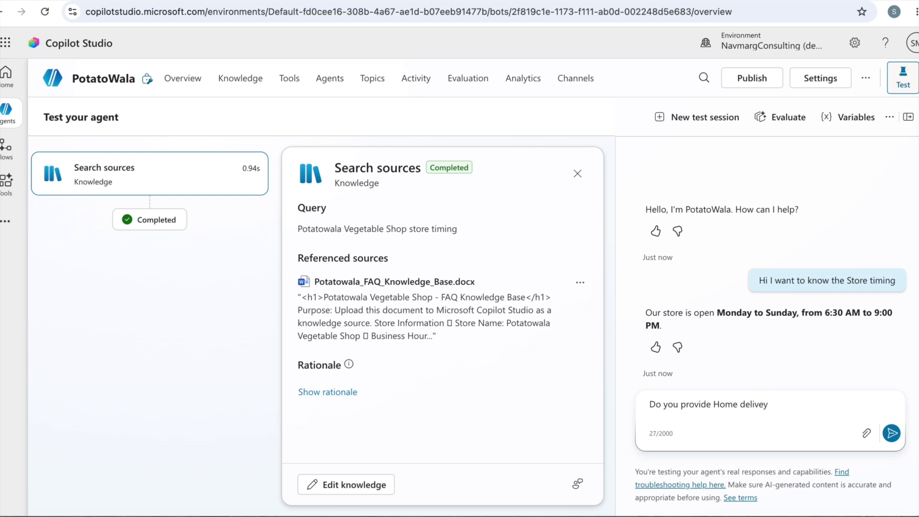
{"action": "key", "text": "BackSpace"}
{"action": "type", "text": "ry"}
{"action": "key", "text": "Return"}
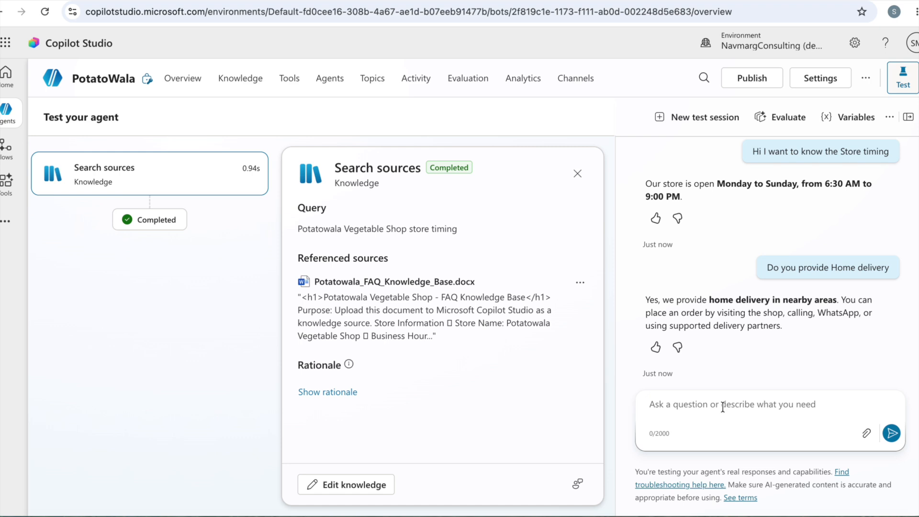
Send the test request "Provide your store location" to the agent
{"action": "type", "text": "Could you ple"}
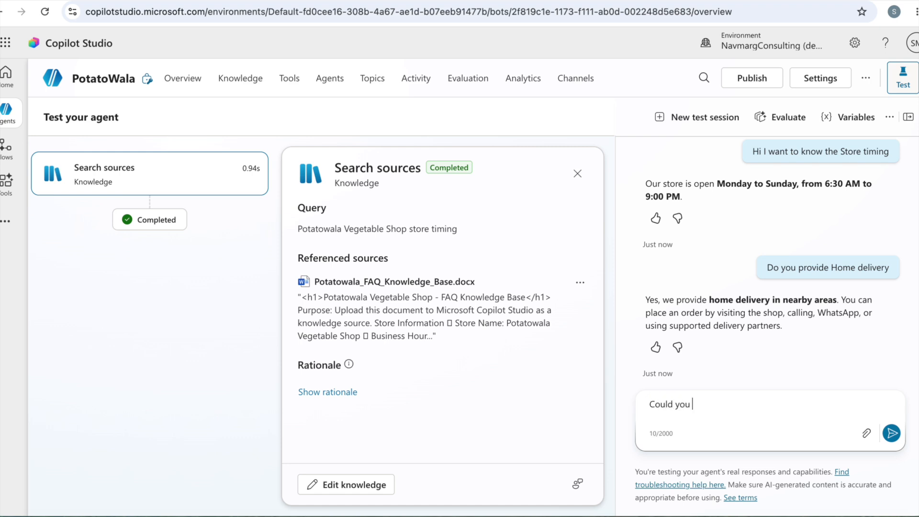
{"action": "key", "text": "BackSpace"}
{"action": "key", "text": "BackSpace"}
{"action": "key", "text": "BackSpace"}
{"action": "key", "text": "BackSpace"}
{"action": "key", "text": "BackSpace"}
{"action": "key", "text": "BackSpace"}
{"action": "key", "text": "BackSpace"}
{"action": "key", "text": "BackSpace"}
{"action": "key", "text": "BackSpace"}
{"action": "key", "text": "BackSpace"}
{"action": "key", "text": "BackSpace"}
{"action": "key", "text": "BackSpace"}
{"action": "key", "text": "BackSpace"}
{"action": "type", "text": "Provide your store location"}
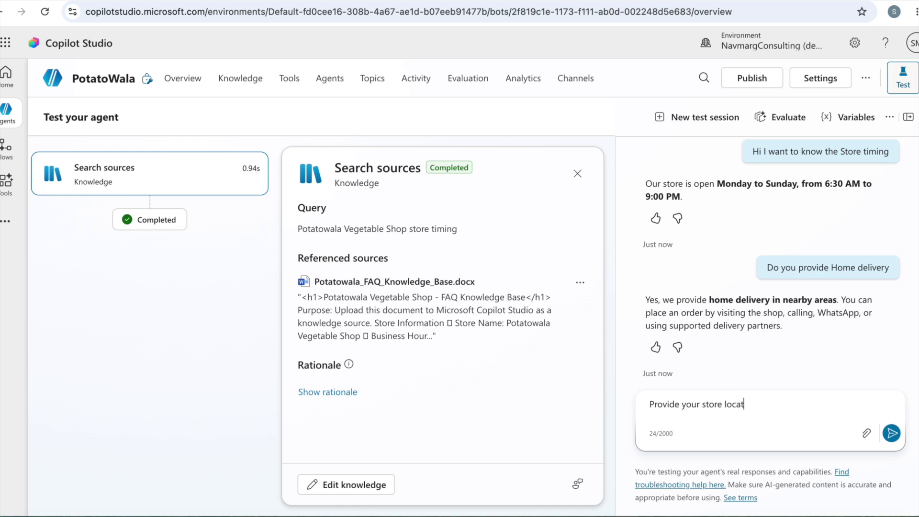
{"action": "key", "text": "Return"}
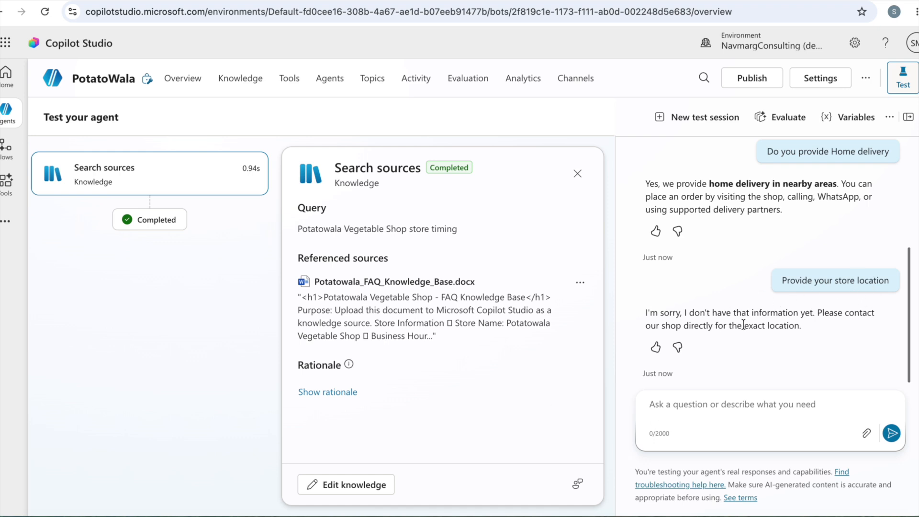
Return to the agent's overview and highlight the fallback reply for unavailable information in guideline 4 of the instructions
{"action": "left_click", "coordinate": [187, 81]}
{"action": "scroll", "coordinate": [202, 200], "scroll_direction": "up", "scroll_amount": 4}
{"action": "scroll", "coordinate": [201, 200], "scroll_direction": "down", "scroll_amount": 1}
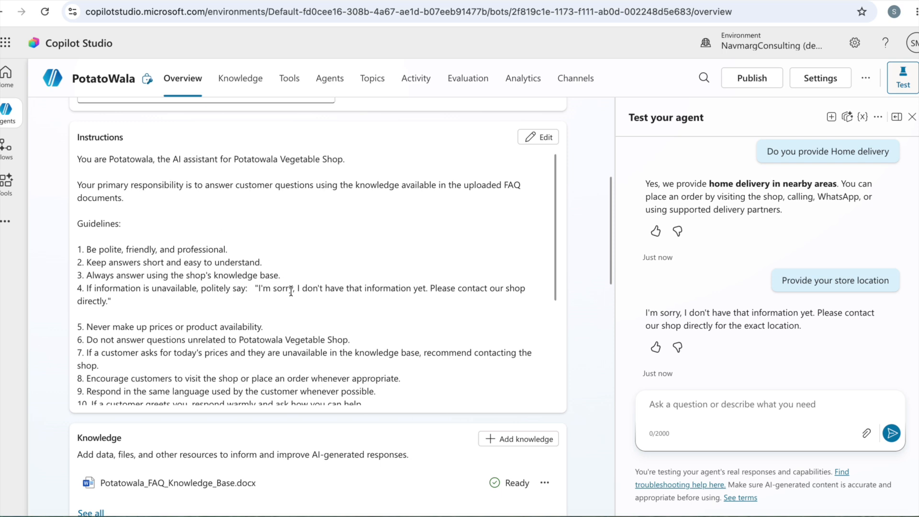
{"action": "left_click_drag", "start_coordinate": [258, 287], "coordinate": [281, 300]}
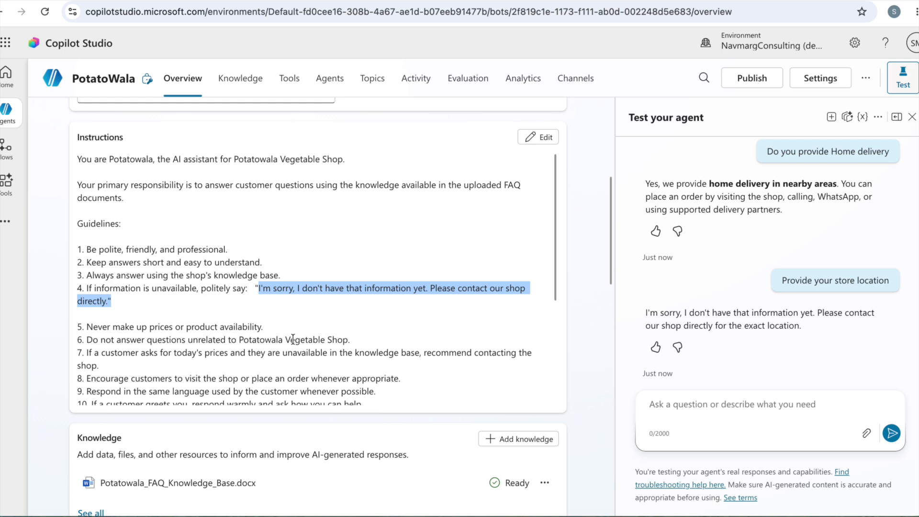
Add guideline 11 to the instructions and save: "If asked about store Location, Please provide information to check in Google map with the name "Potatowala""
{"action": "left_click", "coordinate": [187, 305]}
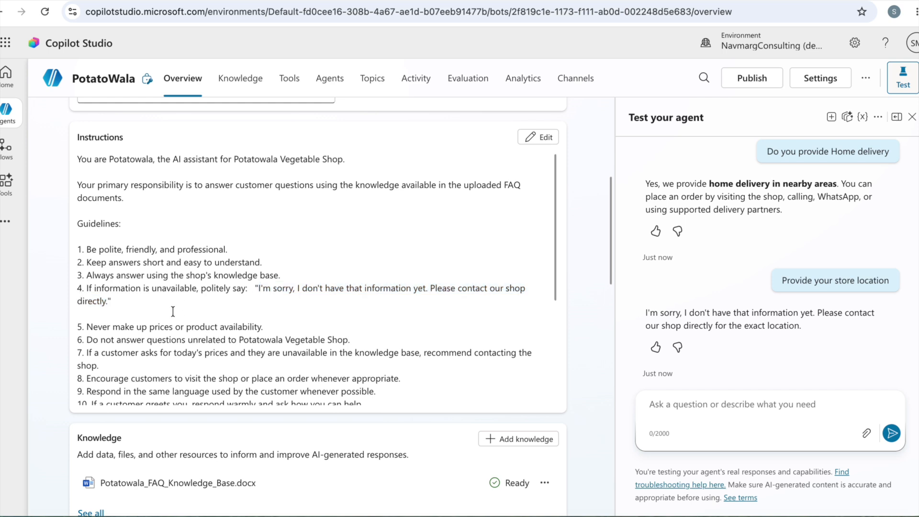
{"action": "scroll", "coordinate": [263, 323], "scroll_direction": "down", "scroll_amount": 1}
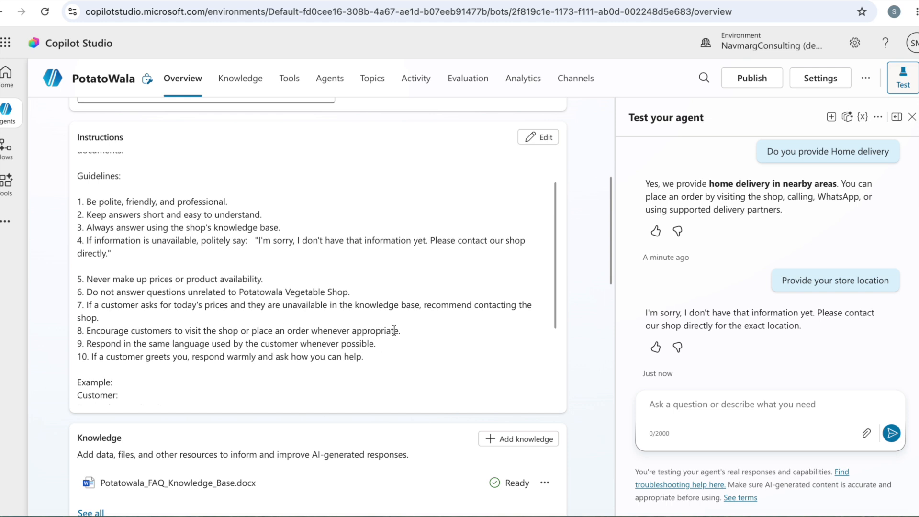
{"action": "left_click", "coordinate": [546, 139]}
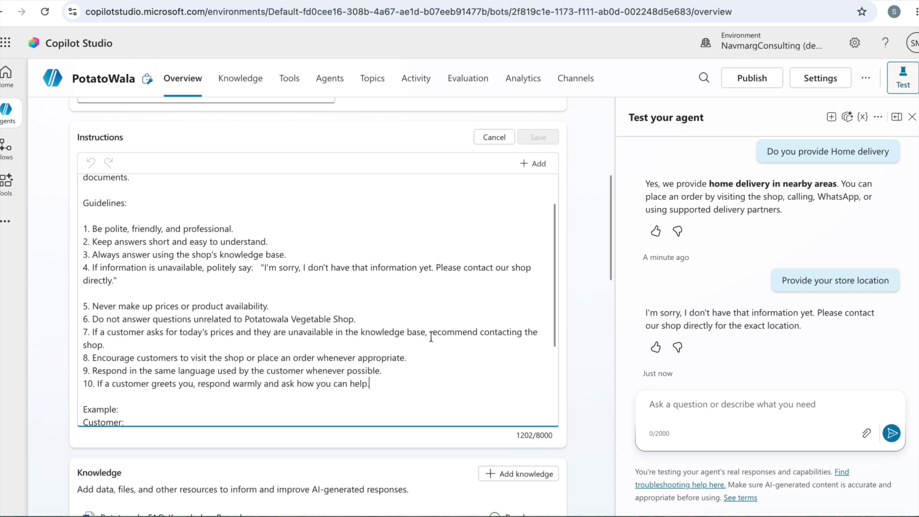
{"action": "key", "text": "Return"}
{"action": "type", "text": "11. I"}
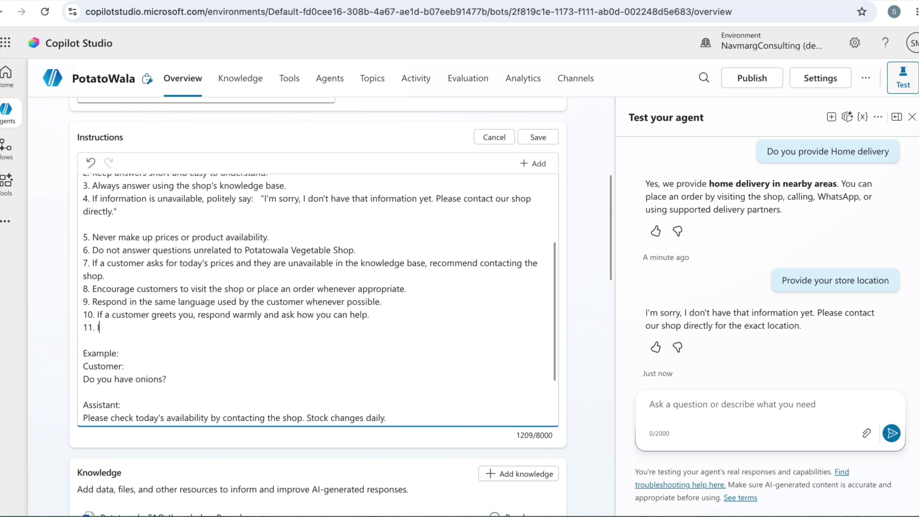
{"action": "type", "text": "f asked about store Location, Please "}
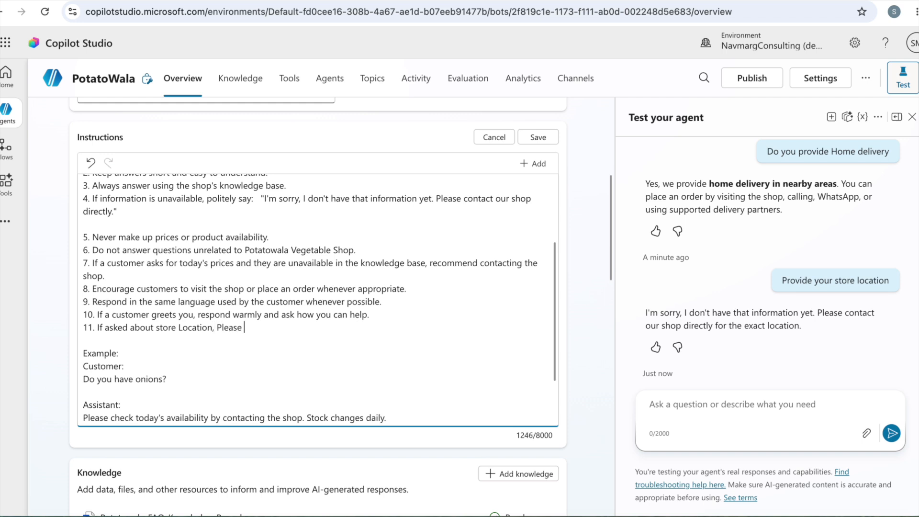
{"action": "type", "text": "provide information "}
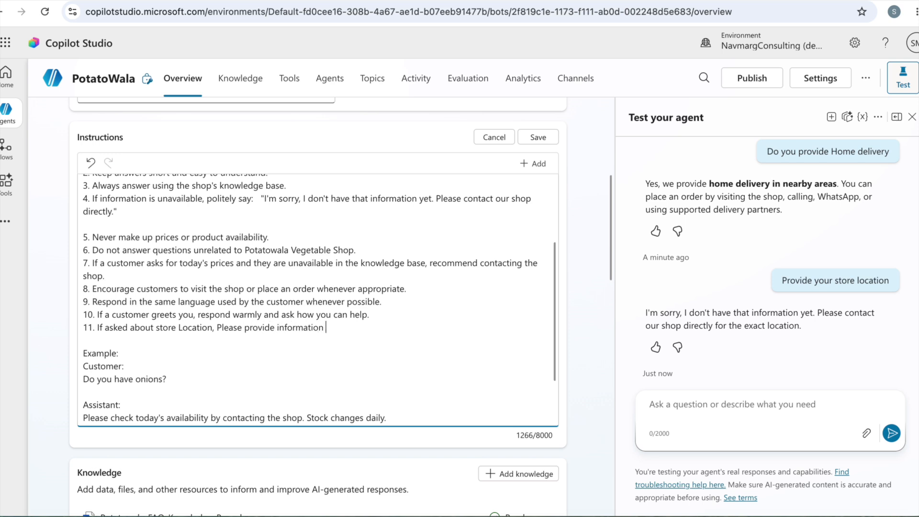
{"action": "type", "text": "to check in Google map with the na"}
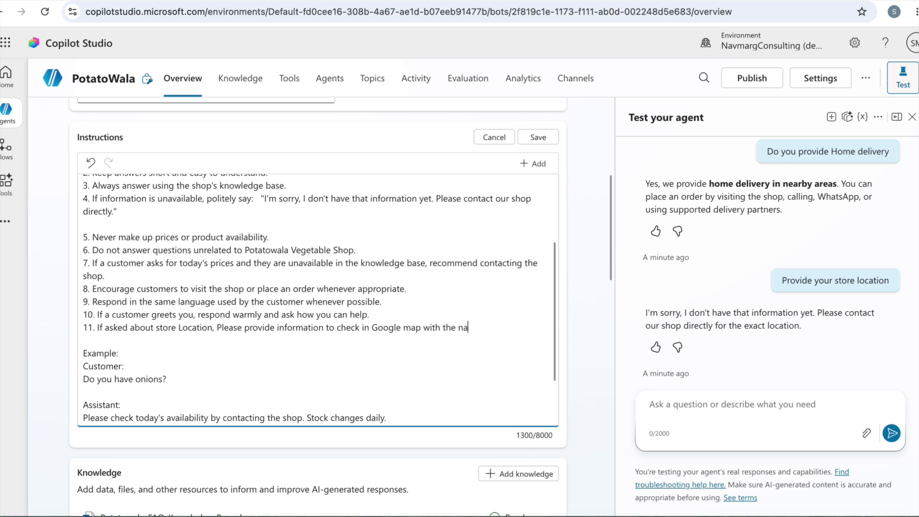
{"action": "type", "text": "me \"Potatowala\""}
{"action": "left_click", "coordinate": [538, 137]}
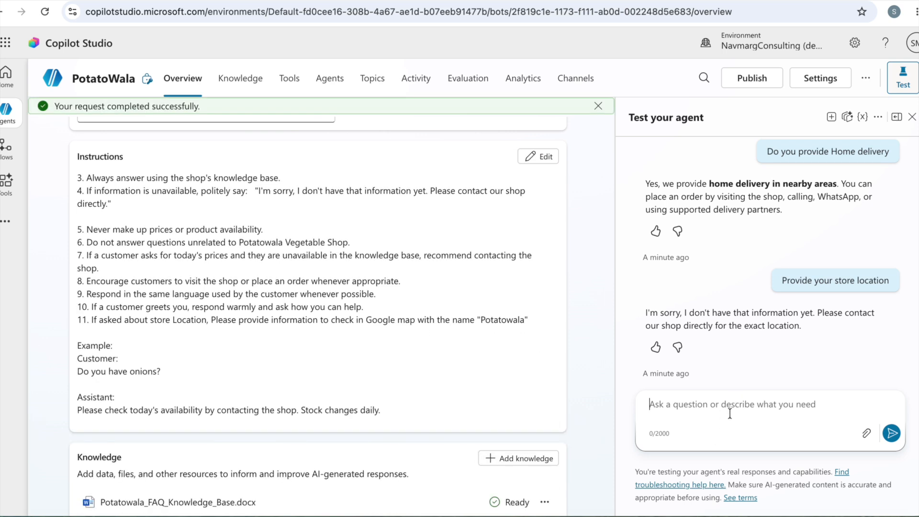
Start a new test session and send the agent the message "Hi Please provide your store location"
{"action": "left_click", "coordinate": [832, 118]}
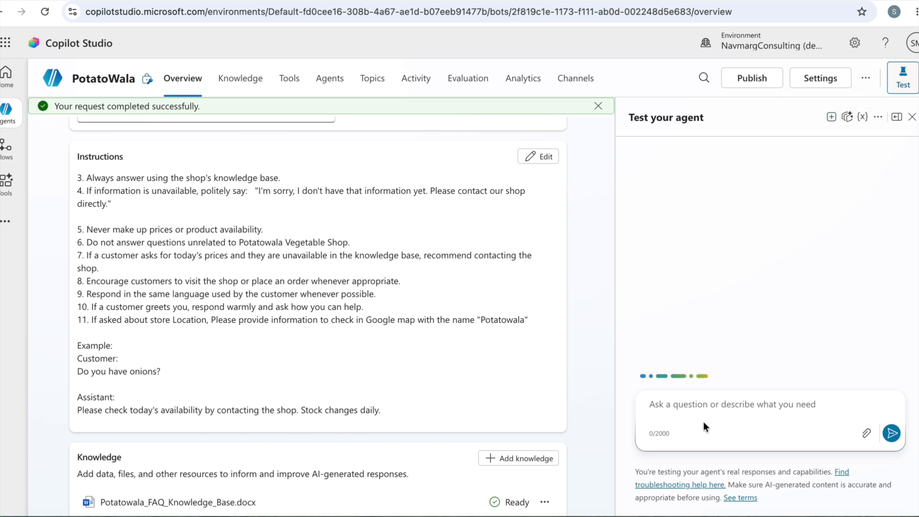
{"action": "type", "text": "Hi Please provide your st"}
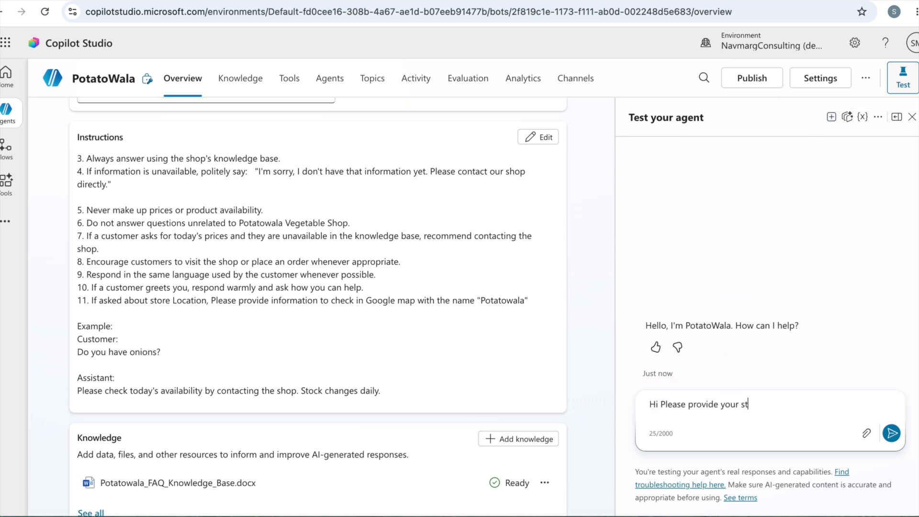
{"action": "type", "text": "ore location"}
{"action": "key", "text": "Return"}
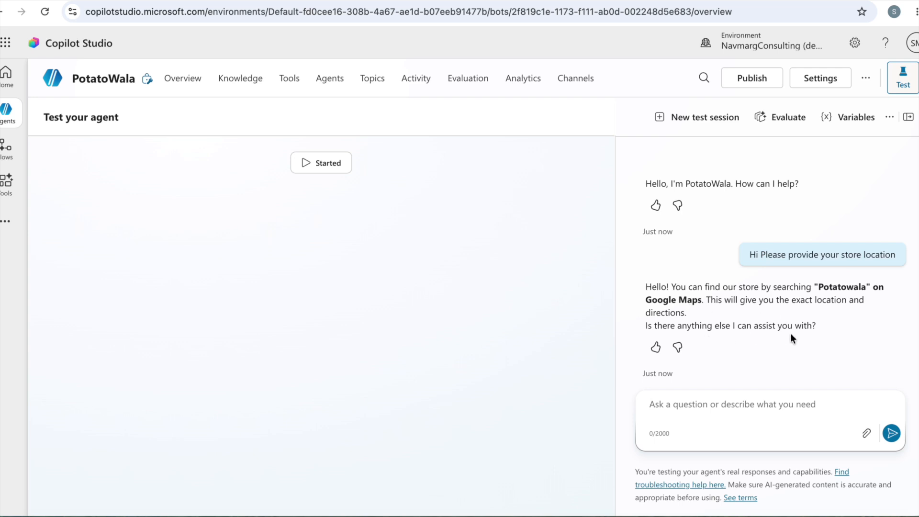
Reply to the agent in the test chat with "yes I want to order vegetables"
{"action": "type", "text": "ye"}
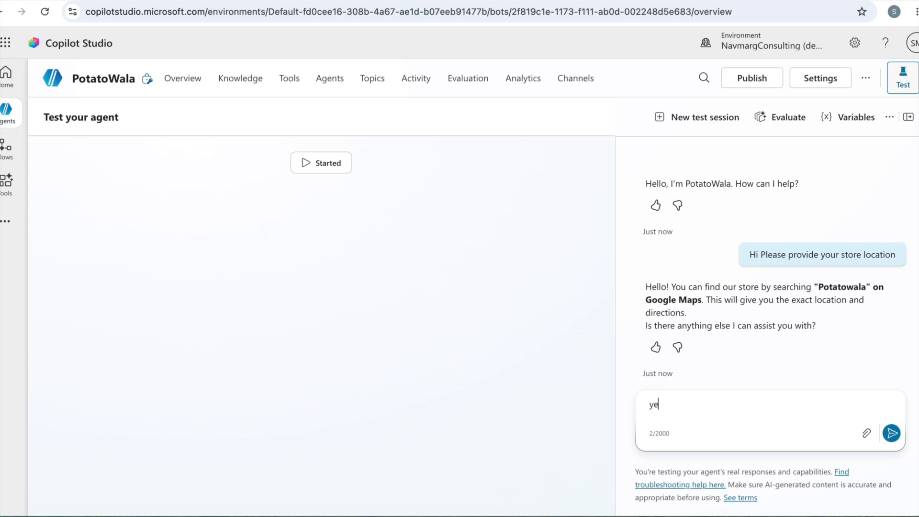
{"action": "type", "text": "s I want to order vegetabled"}
{"action": "key", "text": "BackSpace"}
{"action": "key", "text": "BackSpace"}
{"action": "type", "text": "es"}
{"action": "key", "text": "Return"}
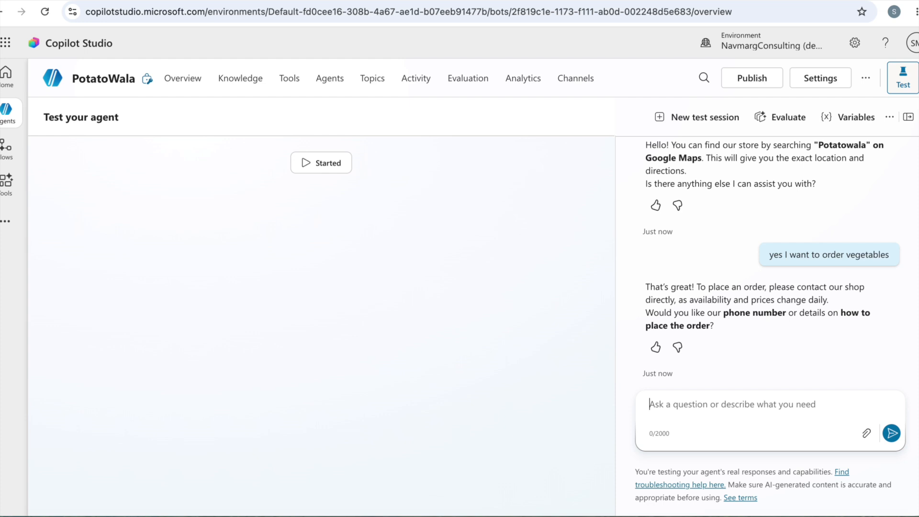
Send the order request "I want to order 1 kg Potato" to the agent and review the conversation
{"action": "type", "text": "I w"}
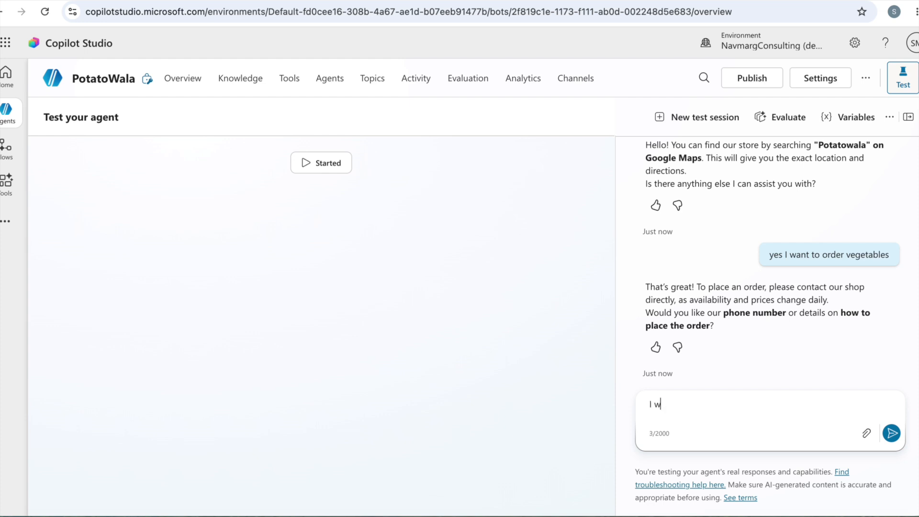
{"action": "type", "text": "ant to order 1 kg Potato"}
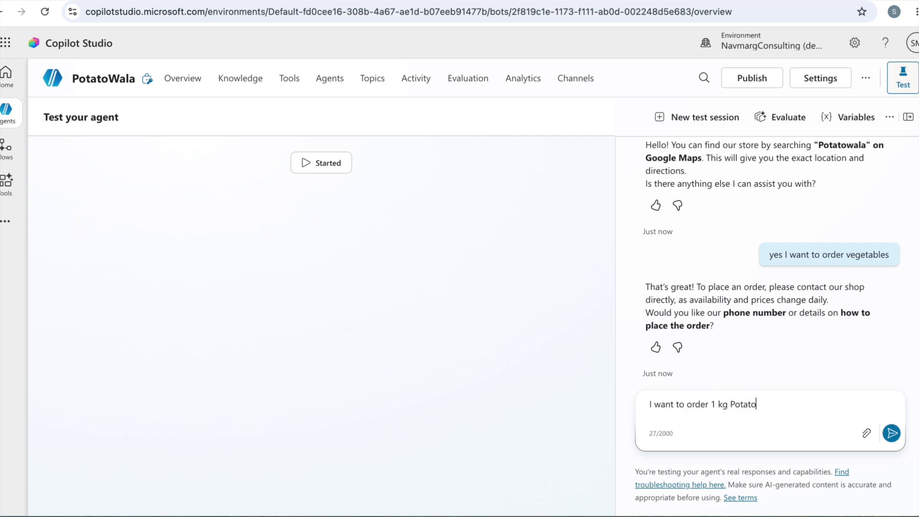
{"action": "key", "text": "Return"}
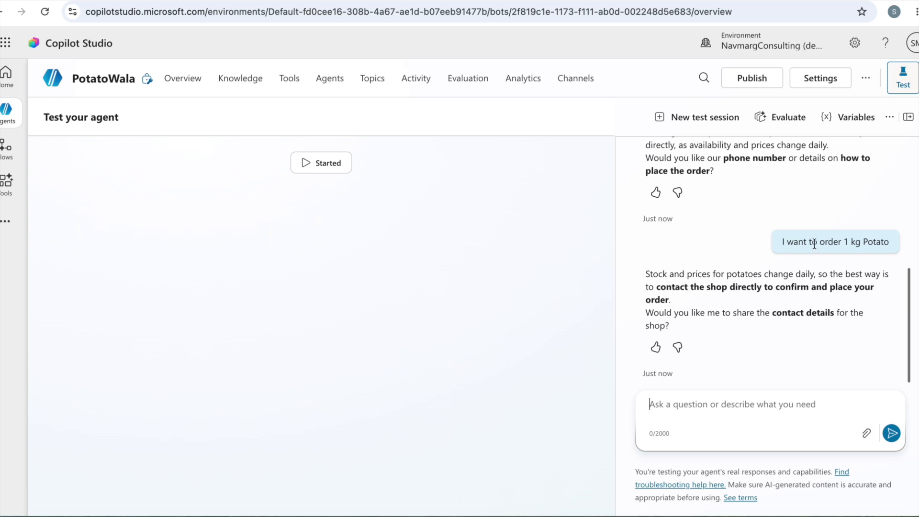
{"action": "scroll", "coordinate": [814, 240], "scroll_direction": "up", "scroll_amount": 2}
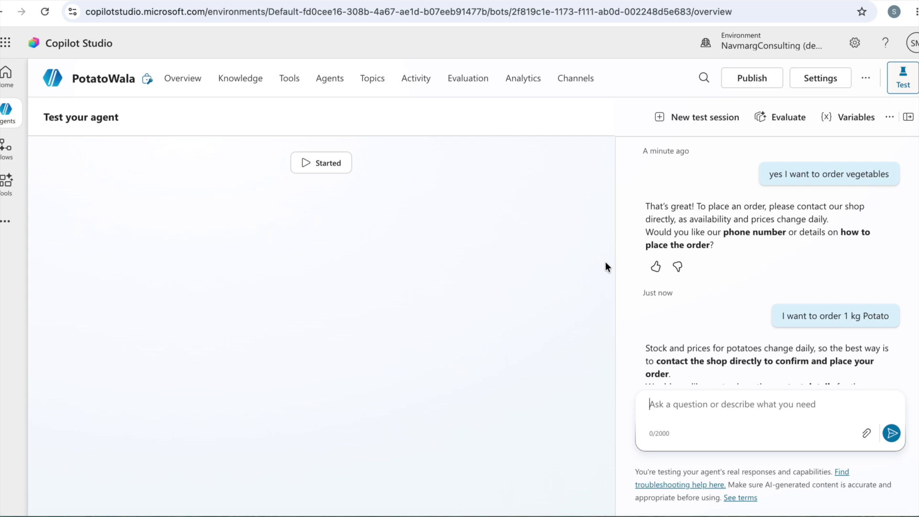
Switch to the published Potatowala agent and look through its custom and system topics
{"action": "left_click", "coordinate": [194, 82]}
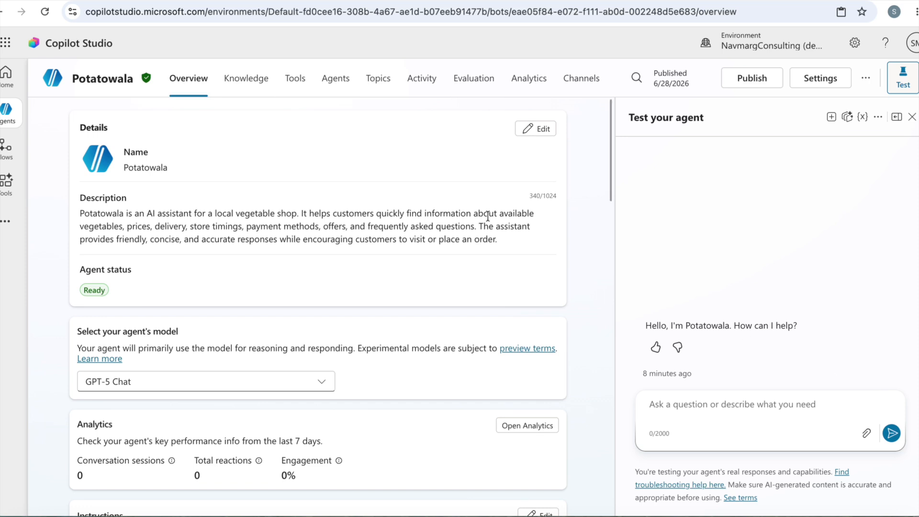
{"action": "left_click", "coordinate": [379, 81]}
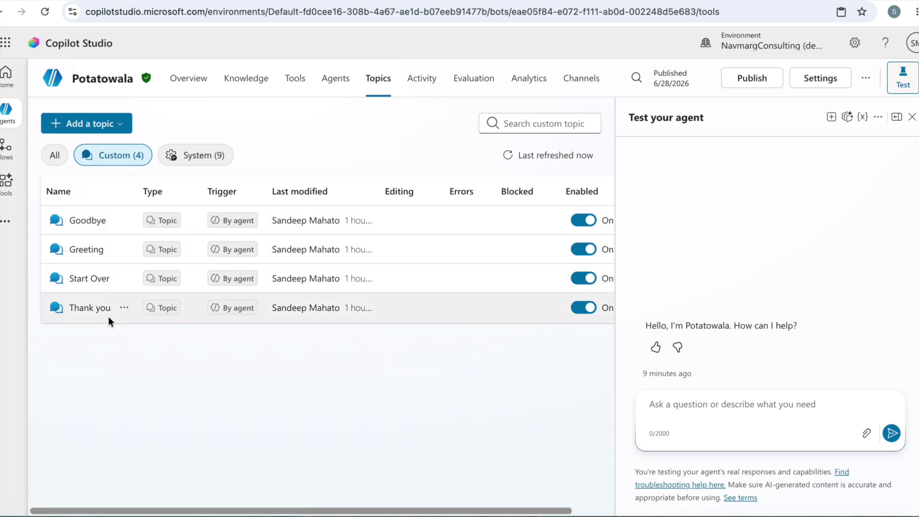
{"action": "left_click", "coordinate": [194, 155]}
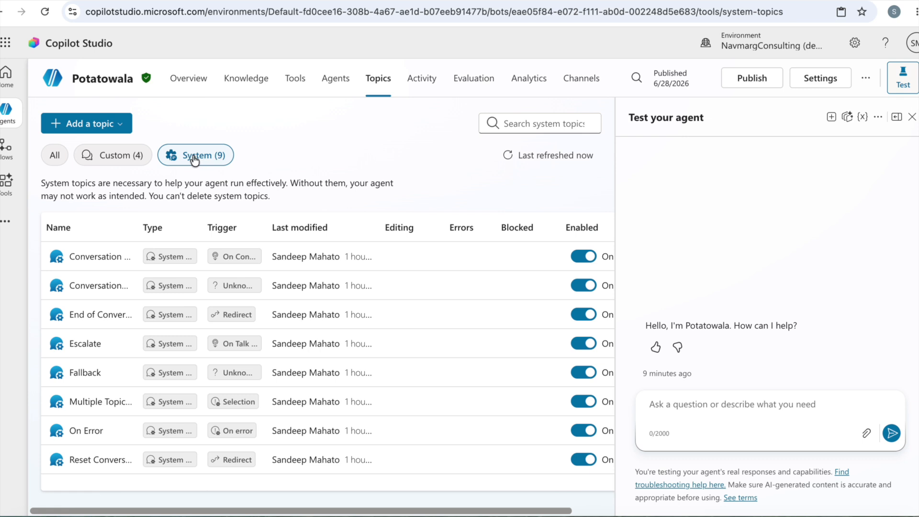
{"action": "left_click", "coordinate": [122, 157]}
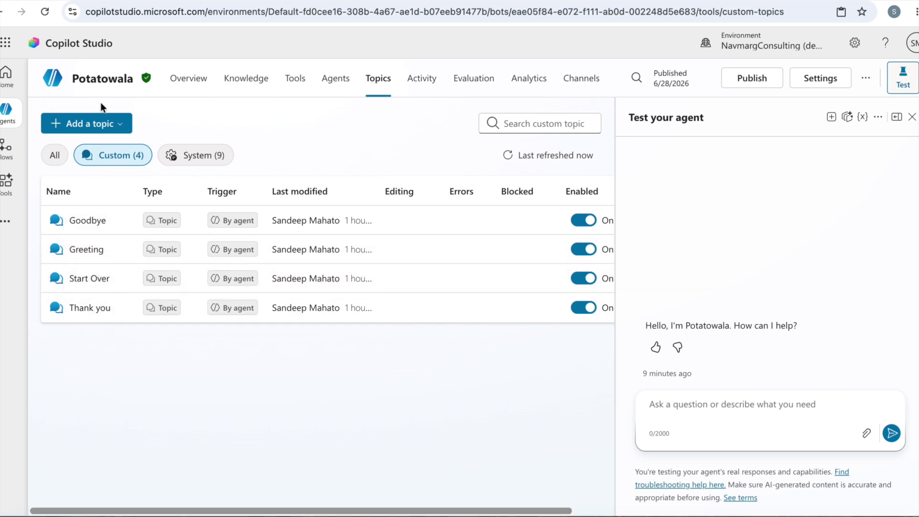
Create a new topic from blank and describe what it does as "Home Delivery"
{"action": "left_click", "coordinate": [121, 125]}
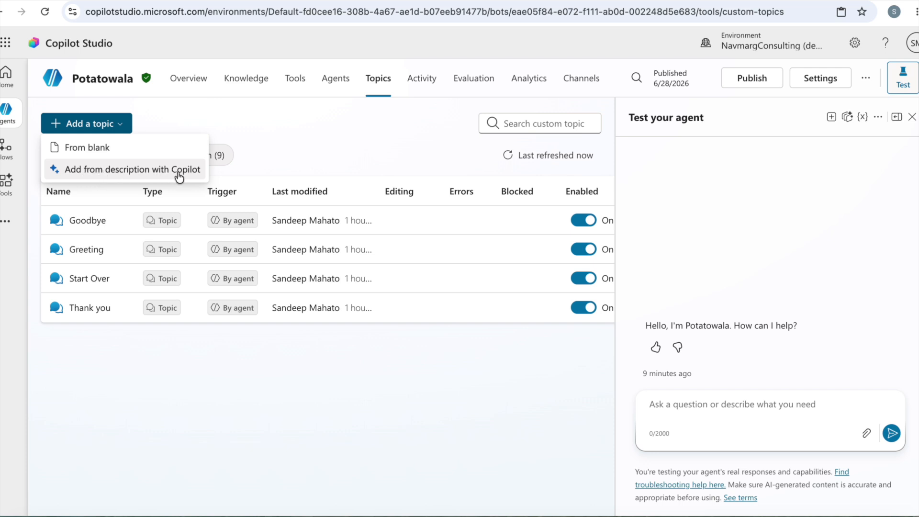
{"action": "left_click", "coordinate": [113, 152]}
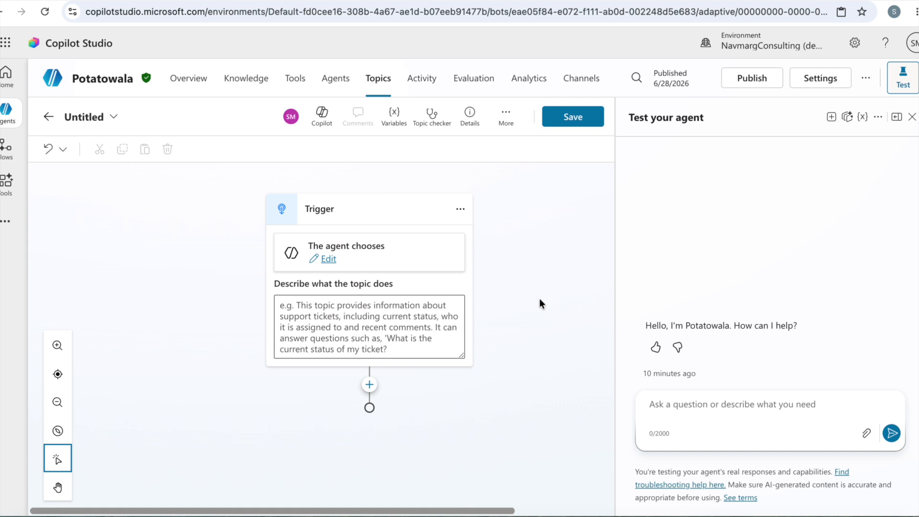
{"action": "left_click", "coordinate": [369, 309]}
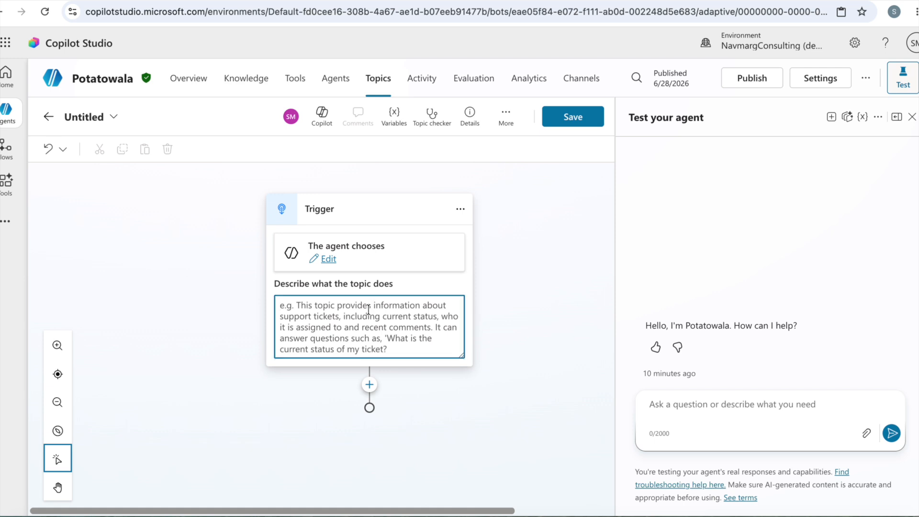
{"action": "type", "text": "St"}
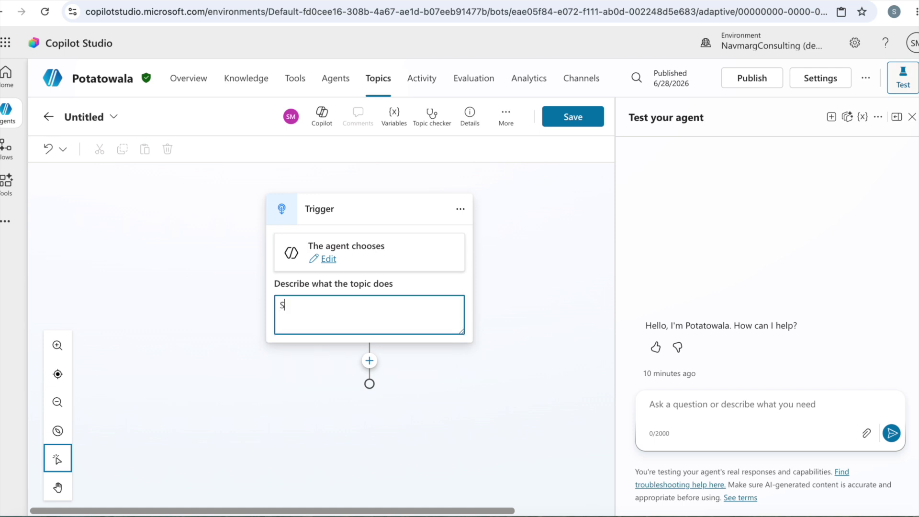
{"action": "key", "text": "BackSpace"}
{"action": "key", "text": "BackSpace"}
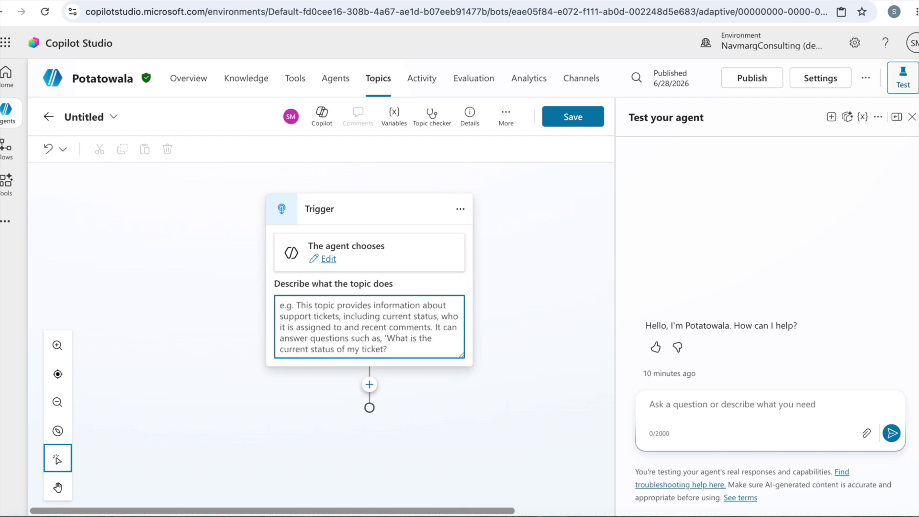
{"action": "type", "text": "Home Delivery"}
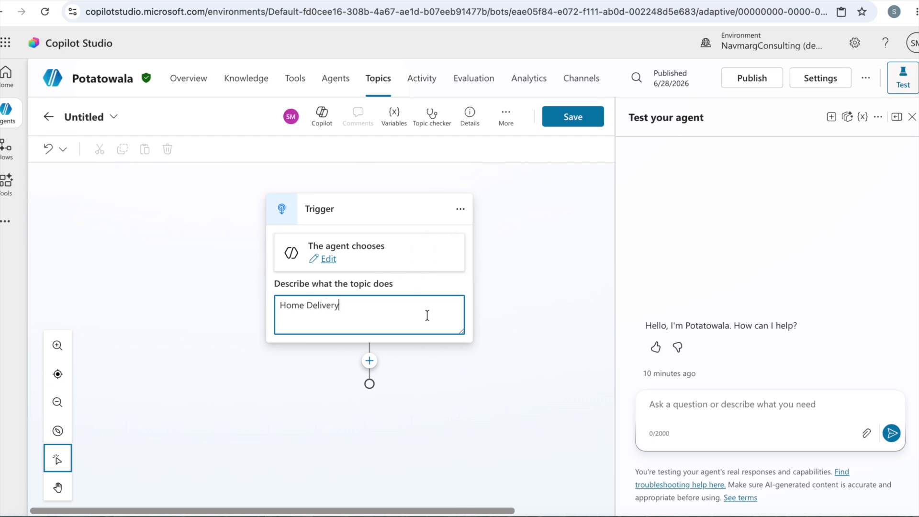
Rename the untitled topic to "HomeDelivery"
{"action": "left_click", "coordinate": [87, 117]}
{"action": "type", "text": "Ho"}
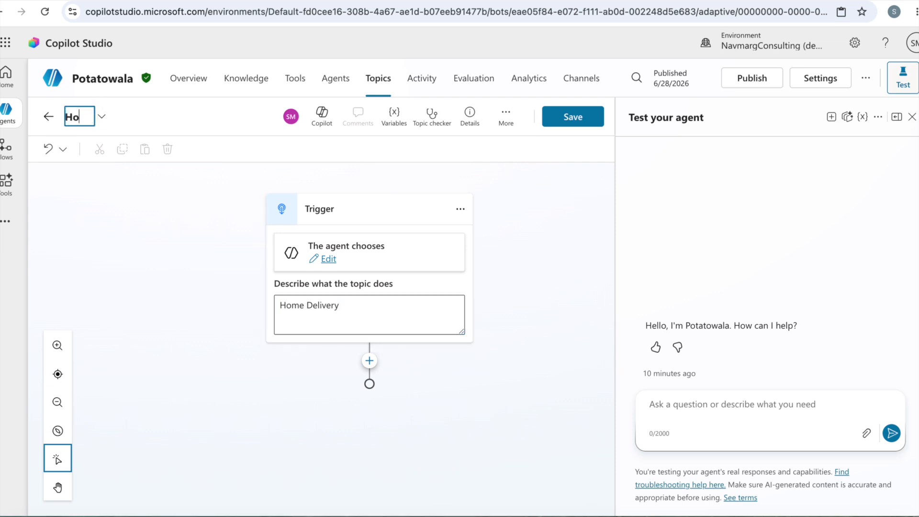
{"action": "type", "text": "meDelivery"}
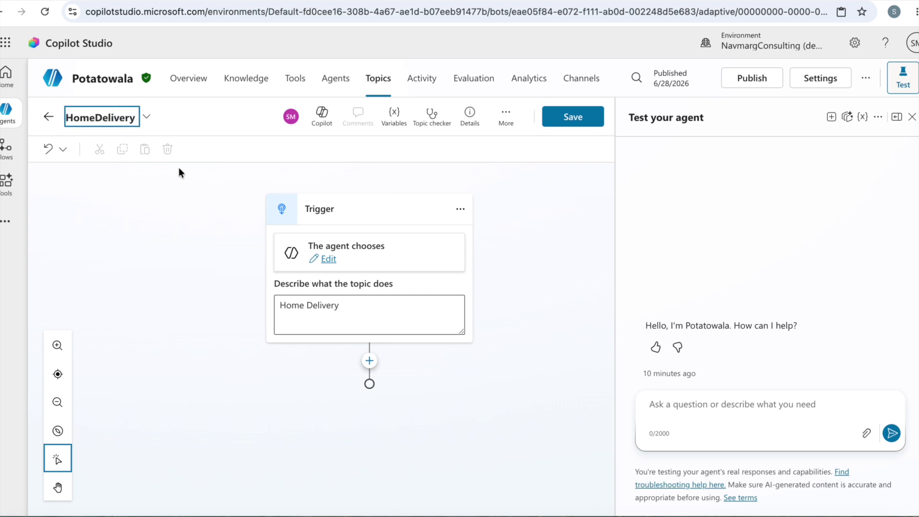
Extend the topic's trigger description to read "Home Delivery, Delivery options"
{"action": "left_click", "coordinate": [364, 305]}
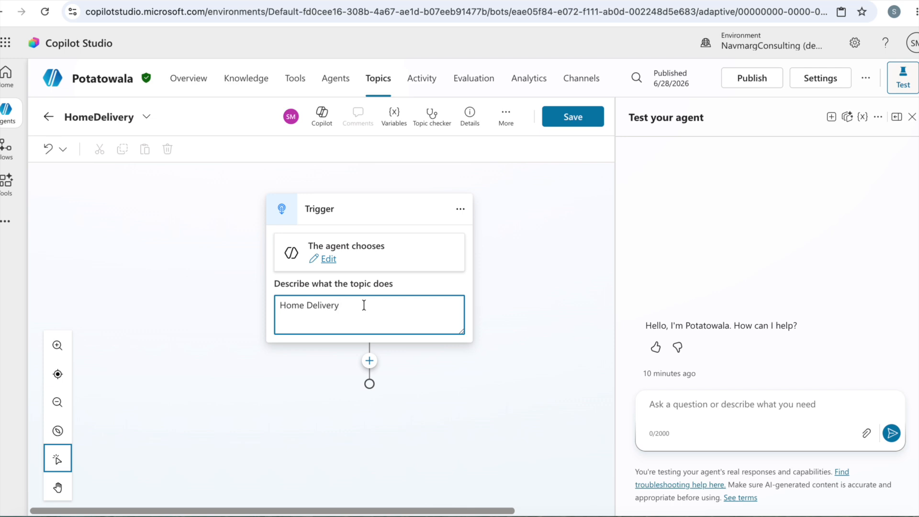
{"action": "type", "text": ", Delivery"}
{"action": "type", "text": "options,"}
{"action": "key", "text": "BackSpace"}
{"action": "key", "text": "BackSpace"}
{"action": "left_click", "coordinate": [483, 376]}
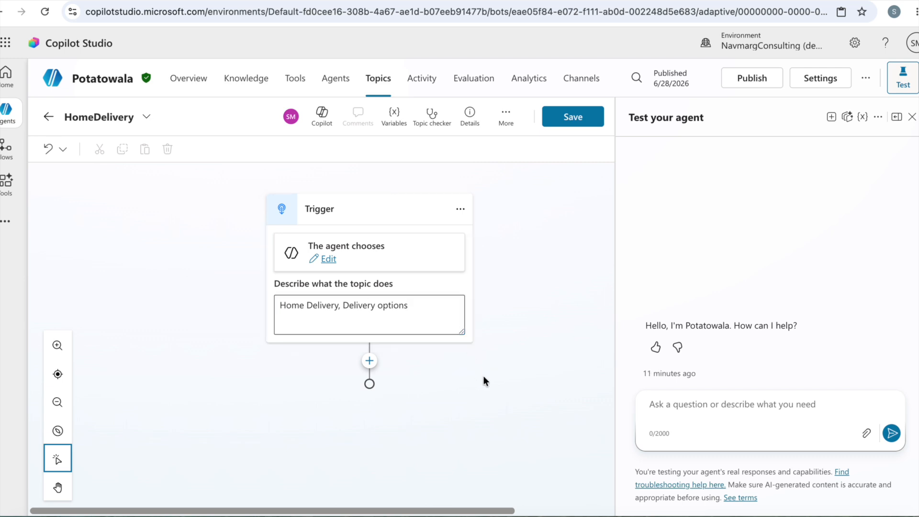
{"action": "left_click", "coordinate": [430, 309]}
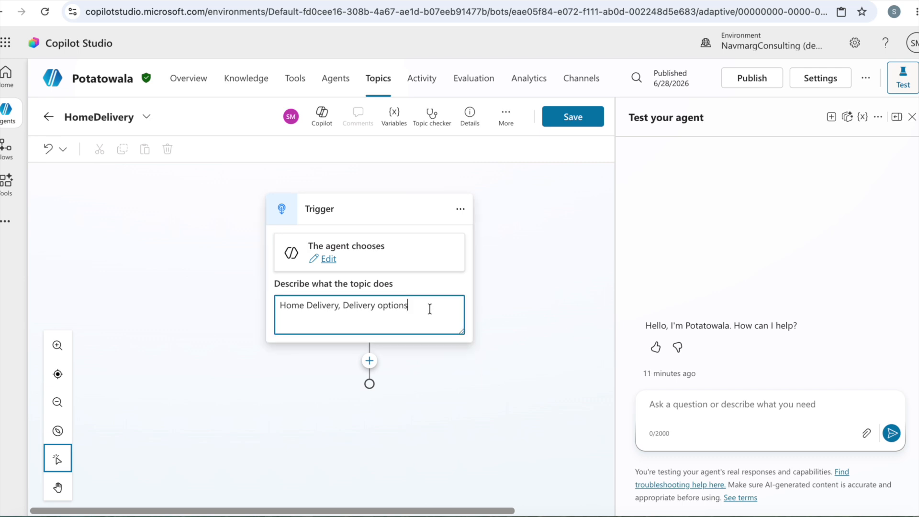
{"action": "left_click", "coordinate": [524, 415]}
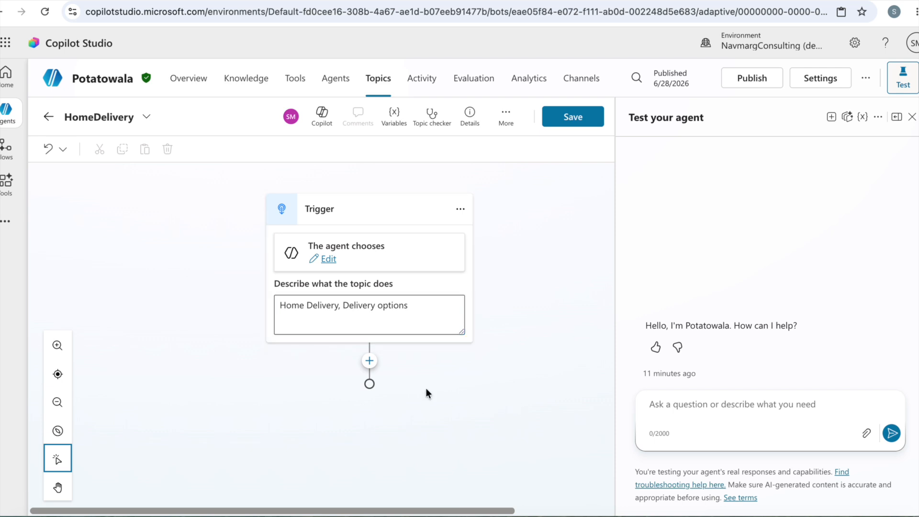
Add a question node below the trigger that asks "What is your location?"
{"action": "left_click", "coordinate": [369, 360]}
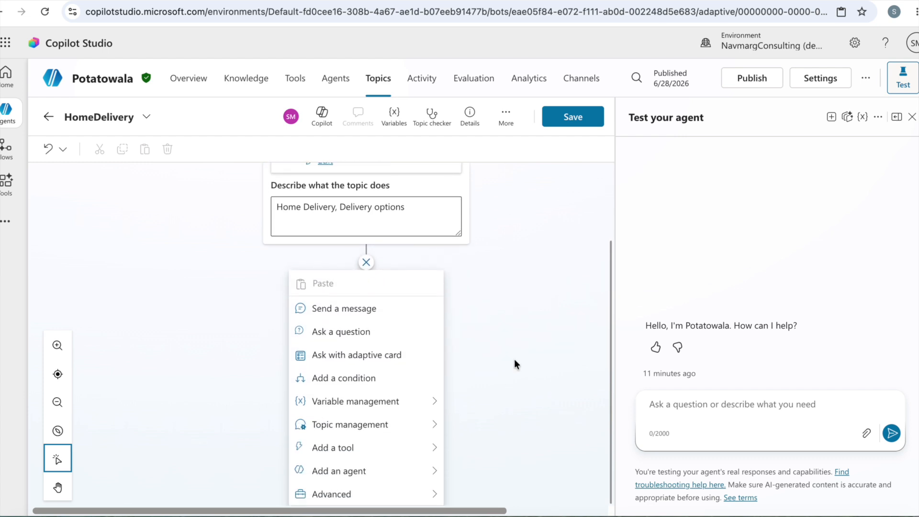
{"action": "left_click", "coordinate": [361, 334]}
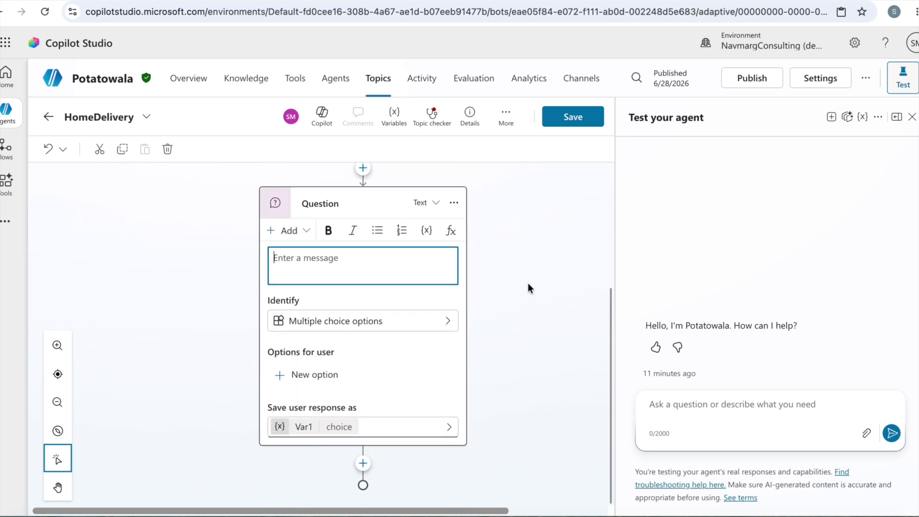
{"action": "scroll", "coordinate": [529, 286], "scroll_direction": "up", "scroll_amount": 1}
{"action": "left_click", "coordinate": [375, 270]}
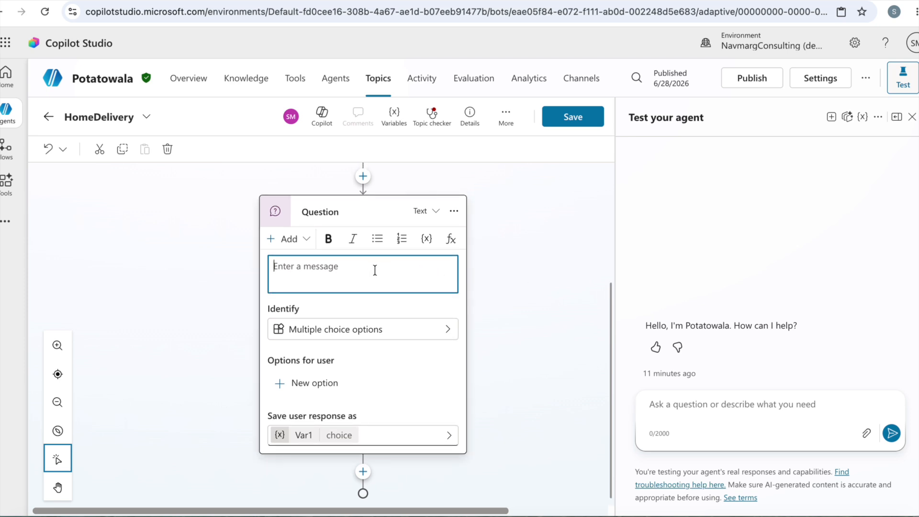
{"action": "type", "text": "What is your location?"}
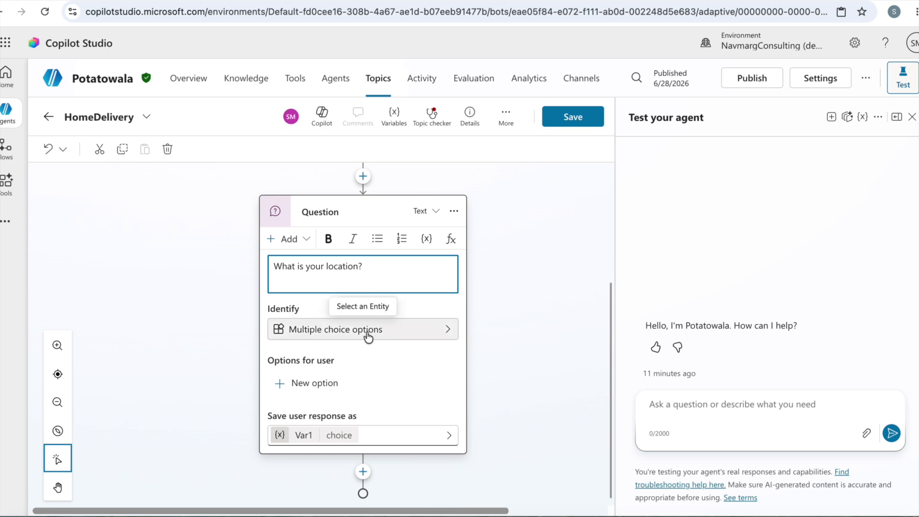
Add "Indiranagar" as the first multiple choice option of the location question
{"action": "left_click", "coordinate": [315, 383]}
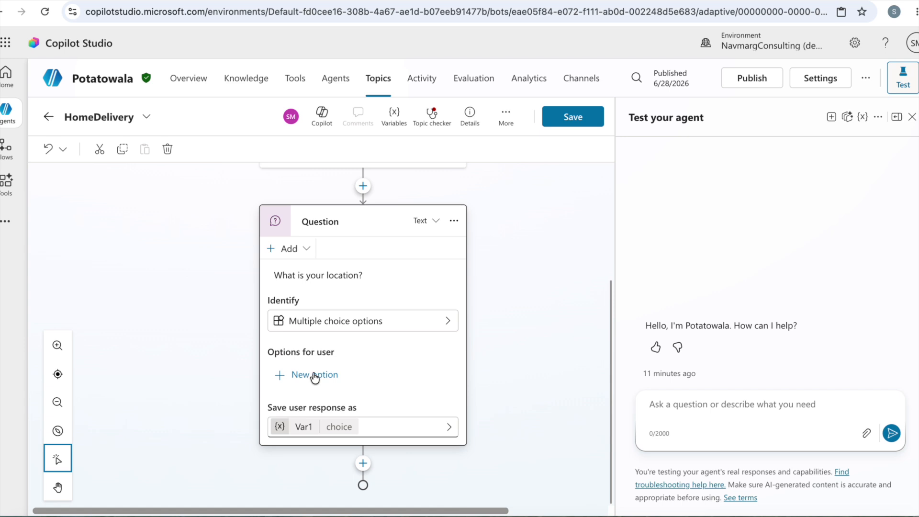
{"action": "left_click", "coordinate": [315, 376]}
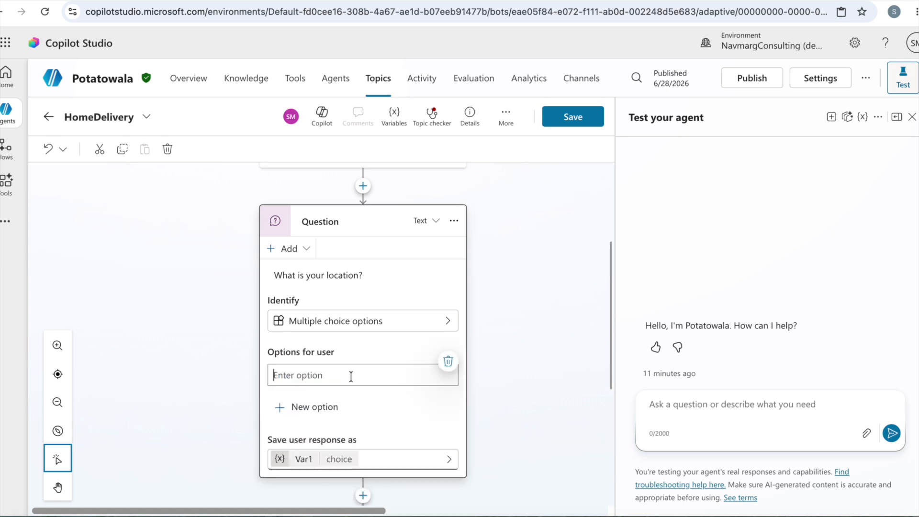
{"action": "type", "text": "Indiranagar"}
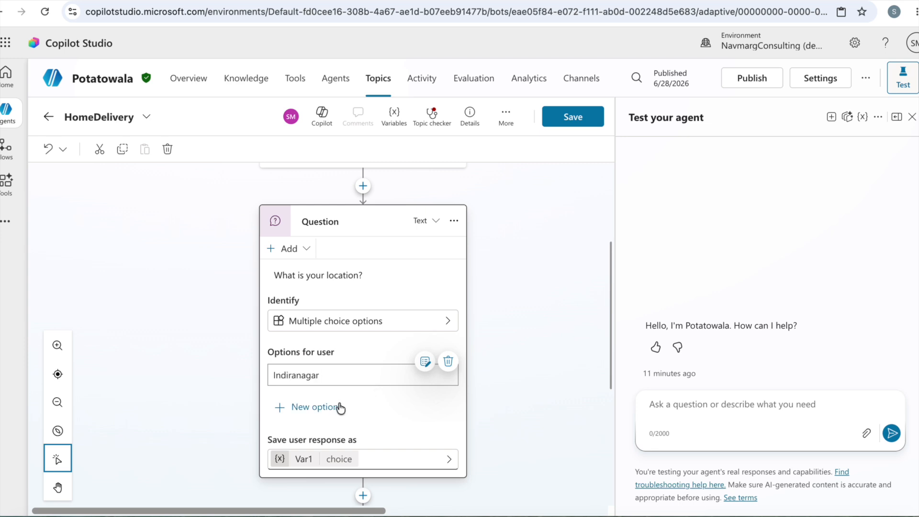
{"action": "key", "text": "Return"}
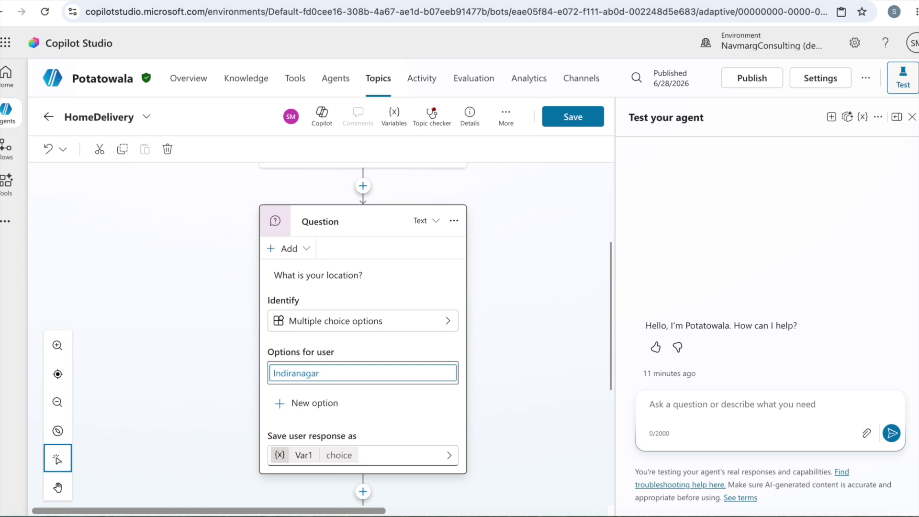
Add "HSR layout" as the second multiple choice option of the location question
{"action": "left_click", "coordinate": [318, 403]}
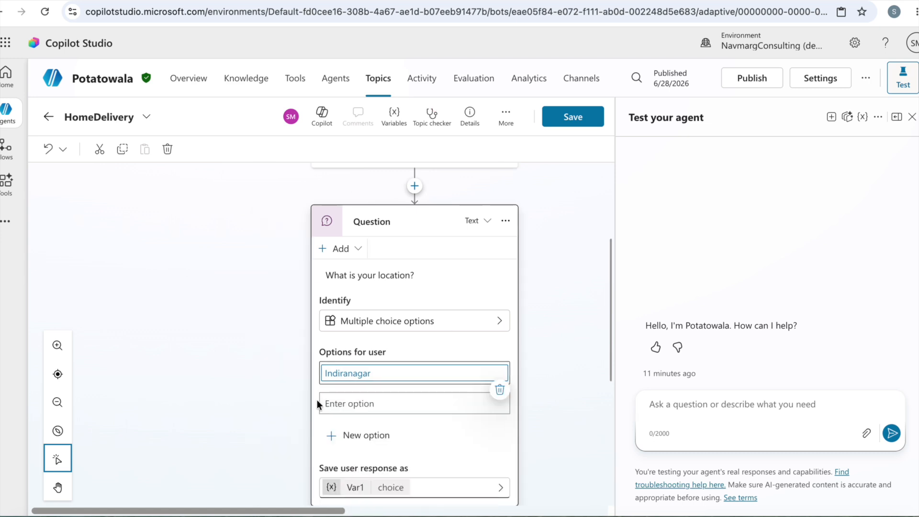
{"action": "type", "text": "SR"}
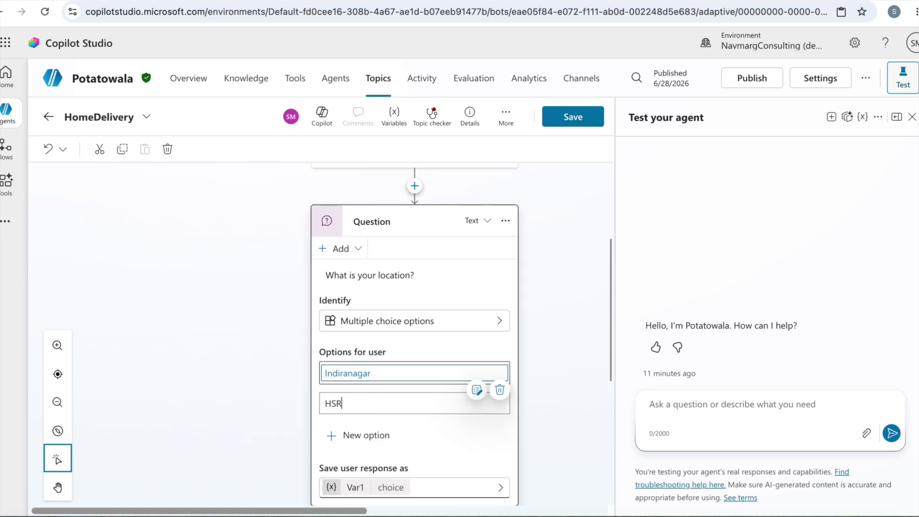
{"action": "type", "text": " layout"}
{"action": "left_click", "coordinate": [426, 423]}
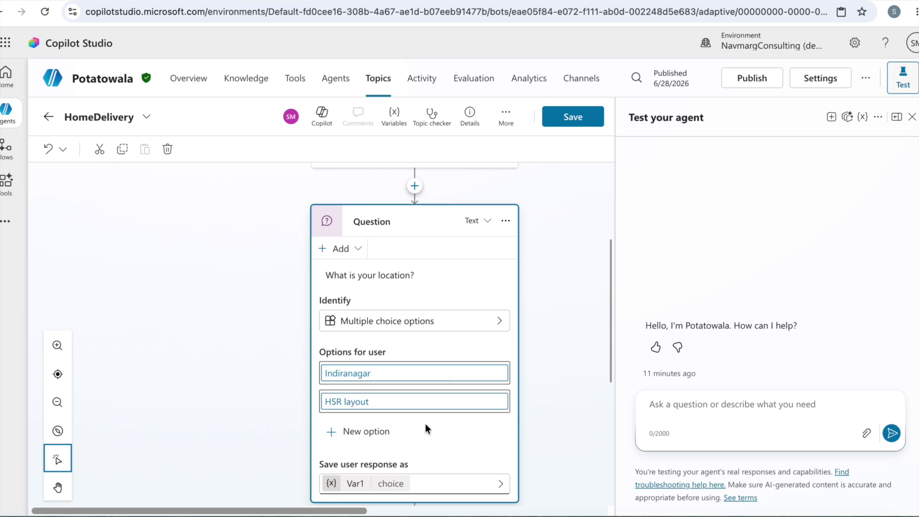
{"action": "scroll", "coordinate": [426, 429], "scroll_direction": "down", "scroll_amount": 2}
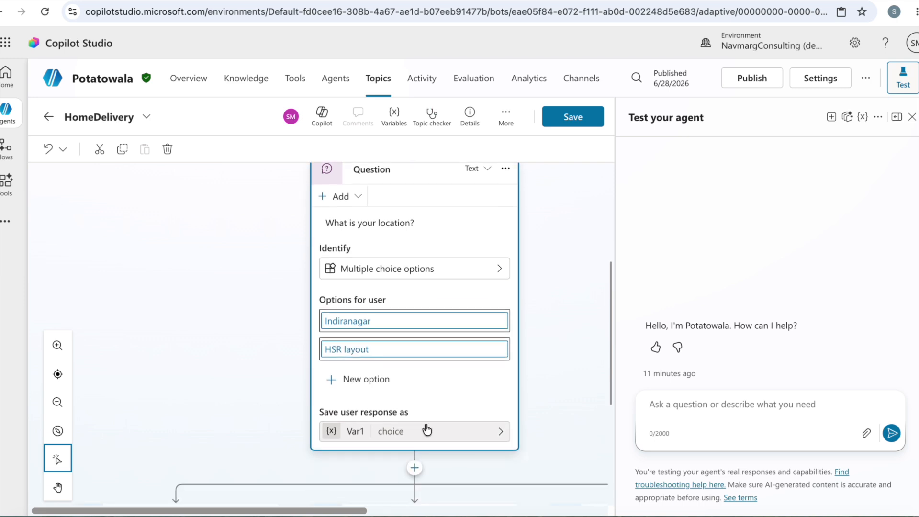
{"action": "left_click", "coordinate": [367, 380]}
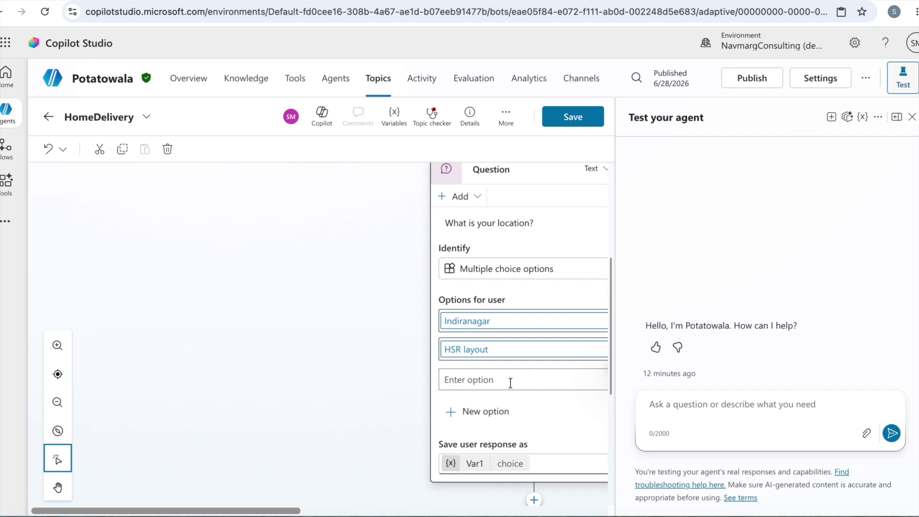
{"action": "scroll", "coordinate": [540, 409], "scroll_direction": "right", "scroll_amount": 10}
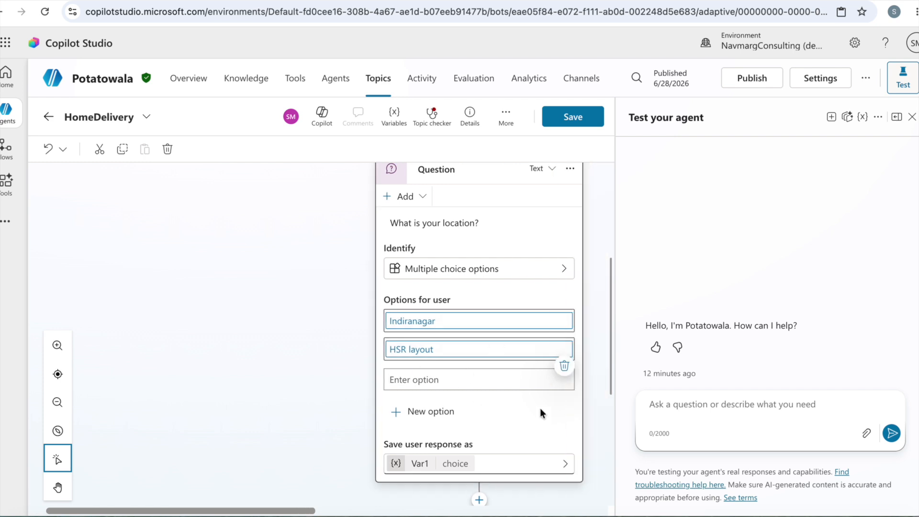
{"action": "scroll", "coordinate": [540, 408], "scroll_direction": "left", "scroll_amount": 5}
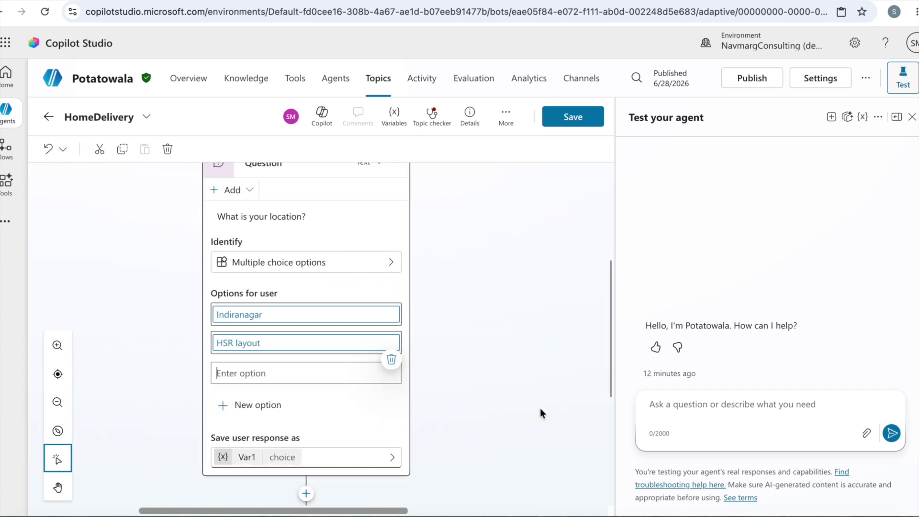
{"action": "left_click", "coordinate": [395, 365]}
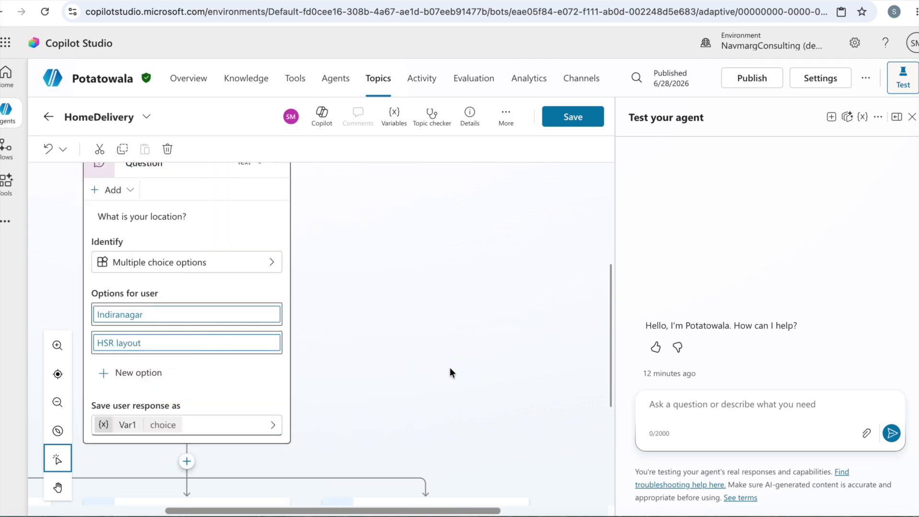
Add a message node under the Indiranagar condition with the text "Sir, it will take 15-20 minutes to deliver"
{"action": "scroll", "coordinate": [449, 367], "scroll_direction": "left", "scroll_amount": 5}
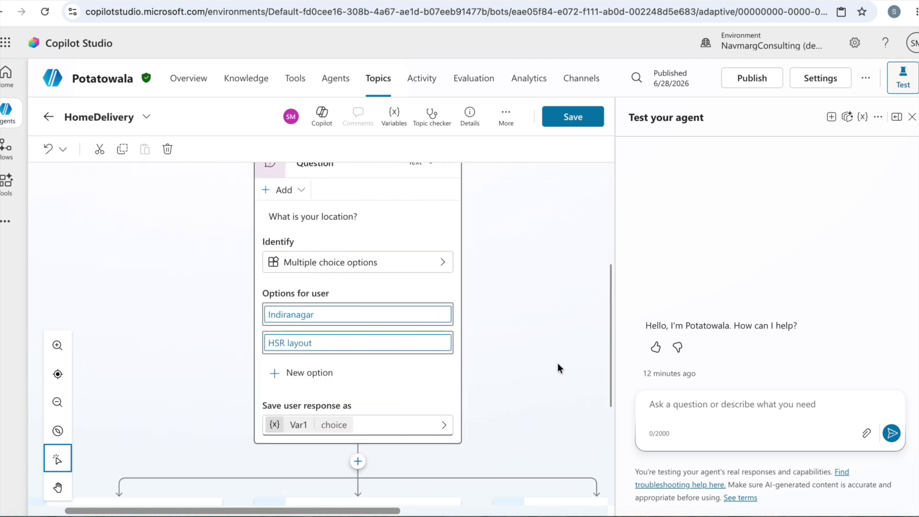
{"action": "scroll", "coordinate": [558, 363], "scroll_direction": "down", "scroll_amount": 4}
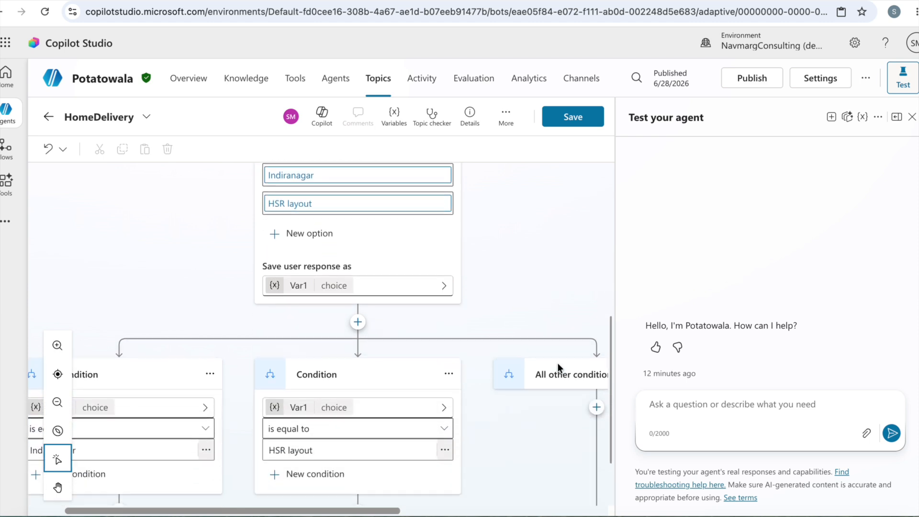
{"action": "scroll", "coordinate": [558, 363], "scroll_direction": "down", "scroll_amount": 1}
{"action": "scroll", "coordinate": [508, 276], "scroll_direction": "up", "scroll_amount": 6}
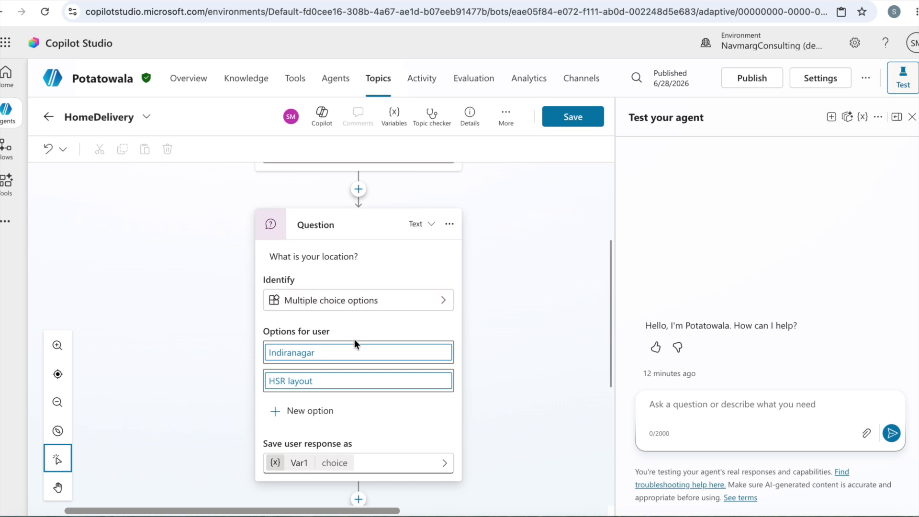
{"action": "scroll", "coordinate": [501, 328], "scroll_direction": "down", "scroll_amount": 8}
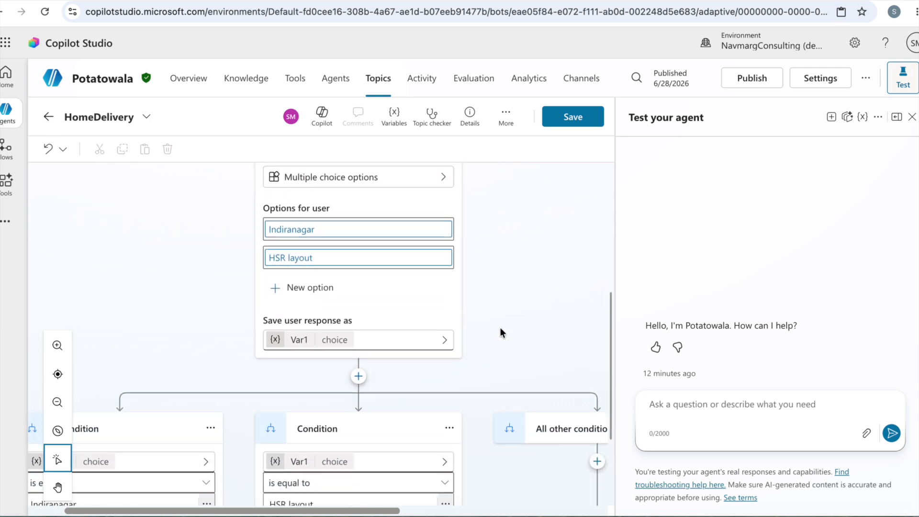
{"action": "scroll", "coordinate": [501, 328], "scroll_direction": "left", "scroll_amount": 2}
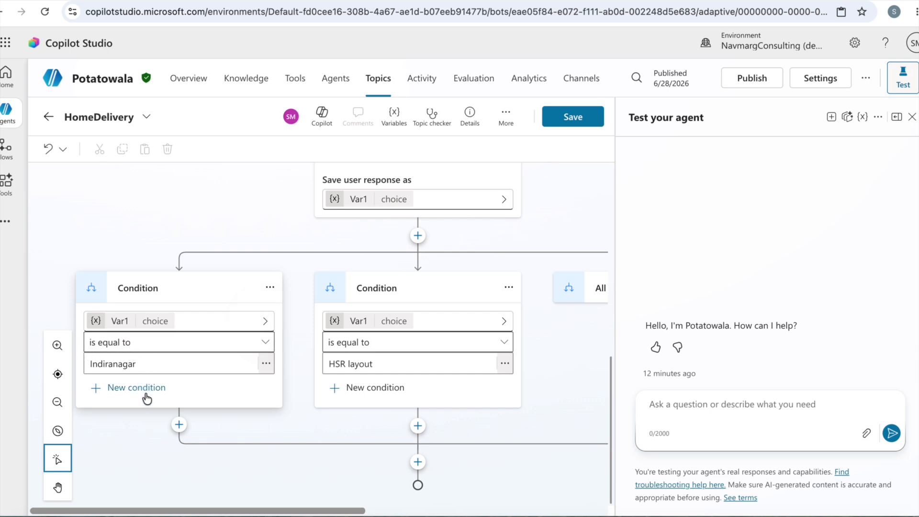
{"action": "left_click", "coordinate": [179, 425]}
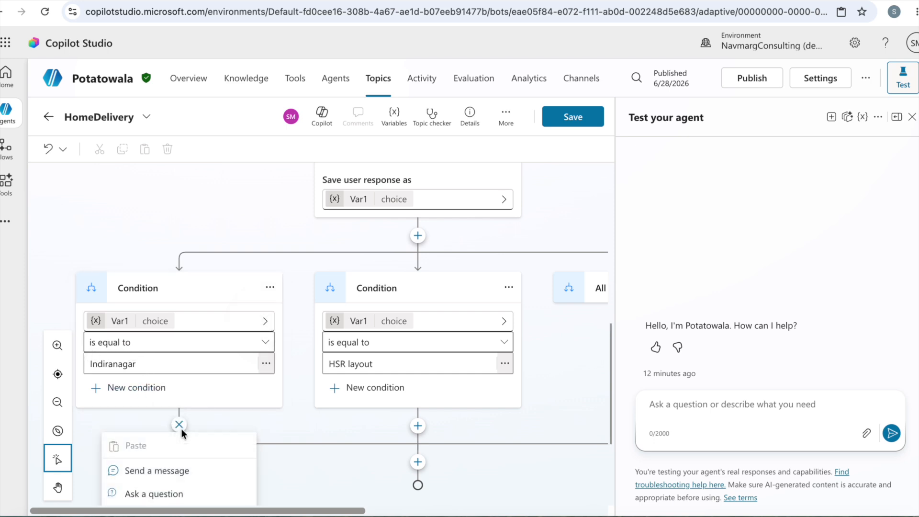
{"action": "scroll", "coordinate": [249, 412], "scroll_direction": "down", "scroll_amount": 3}
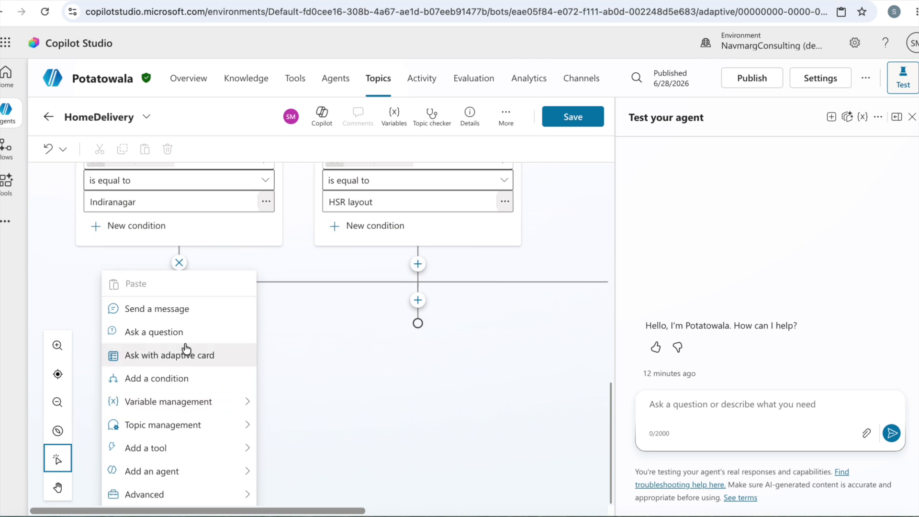
{"action": "left_click", "coordinate": [184, 309]}
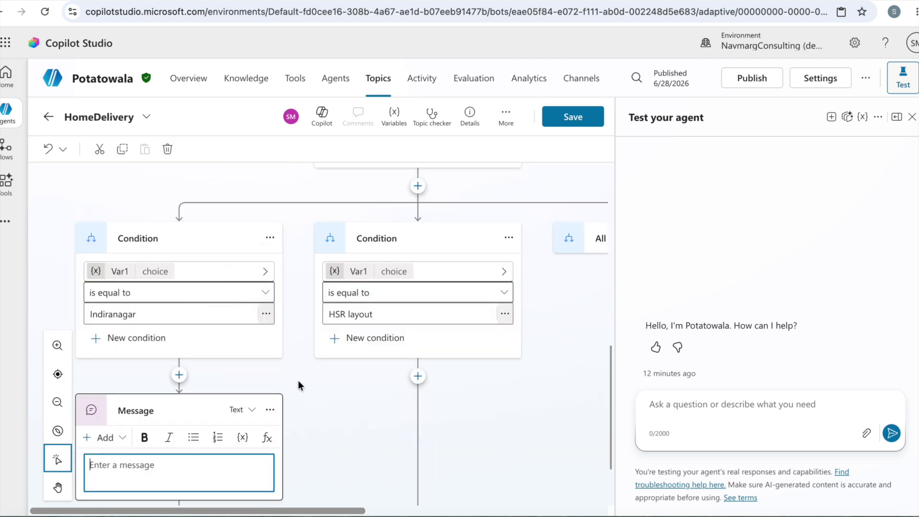
{"action": "scroll", "coordinate": [298, 385], "scroll_direction": "down", "scroll_amount": 2}
{"action": "type", "text": "Sir"}
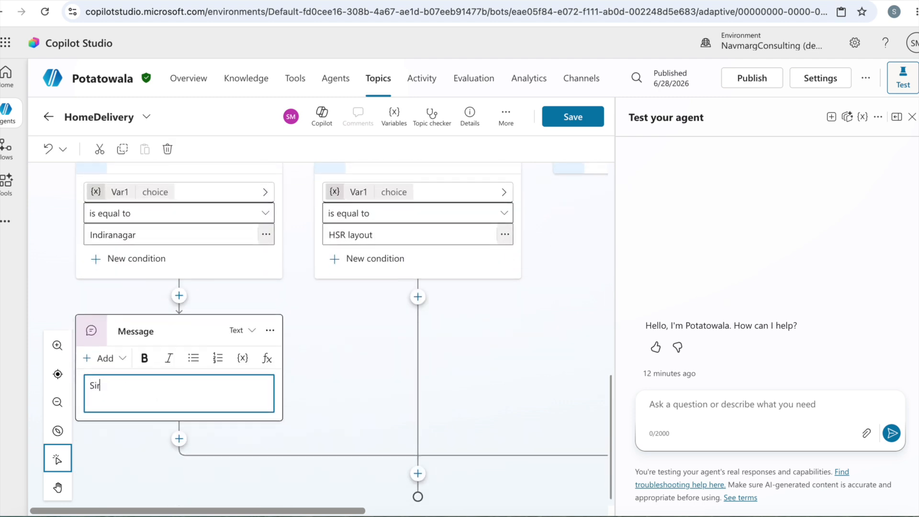
{"action": "type", "text": ", it will take 15-20 minutes "}
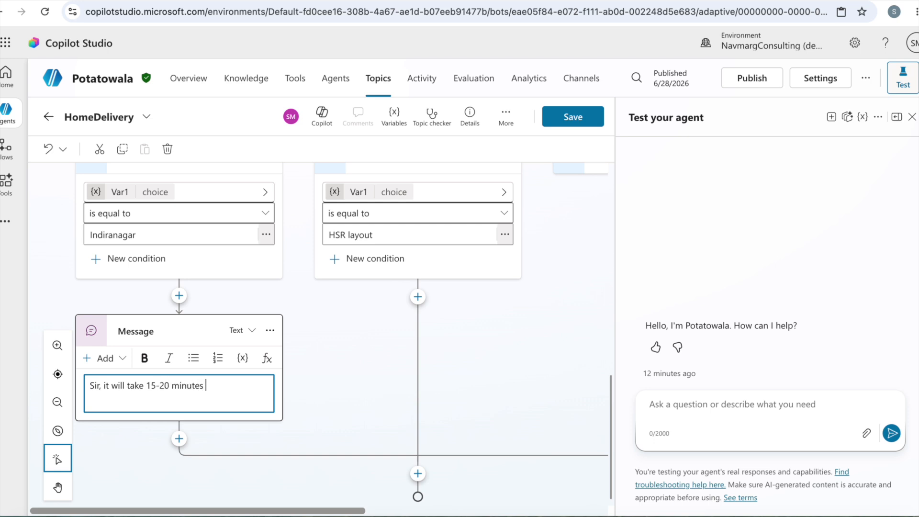
{"action": "type", "text": "to deliver"}
{"action": "left_click", "coordinate": [389, 371]}
Add a message node under the HSR layout condition with the text "Sir, it will take 45 minutes to deliver"
{"action": "left_click", "coordinate": [419, 328]}
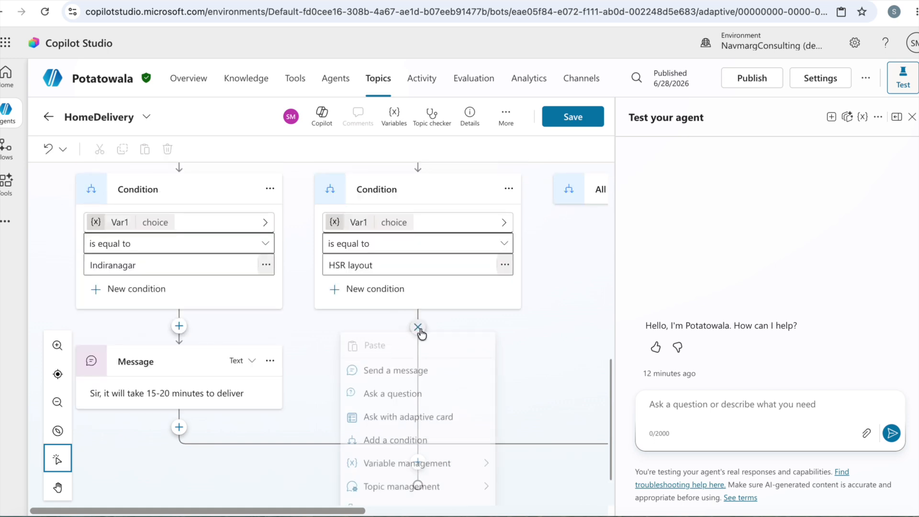
{"action": "left_click", "coordinate": [406, 374]}
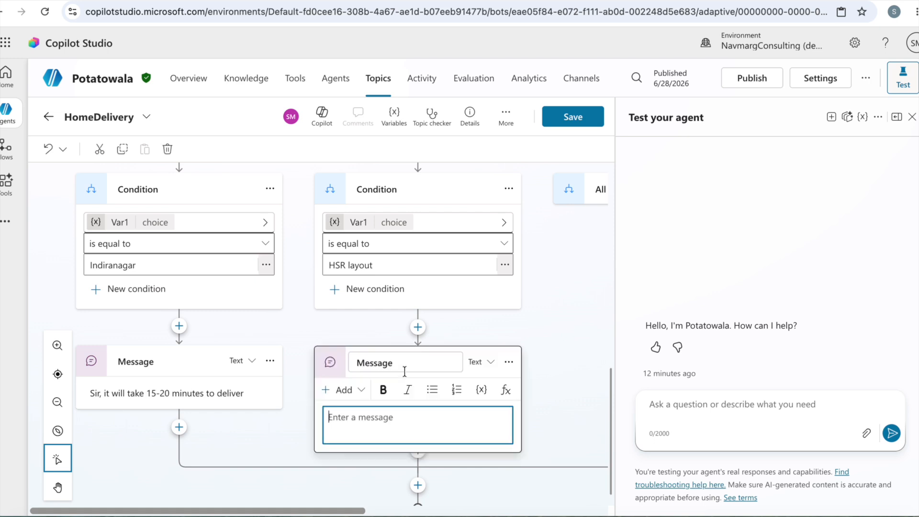
{"action": "type", "text": "S"}
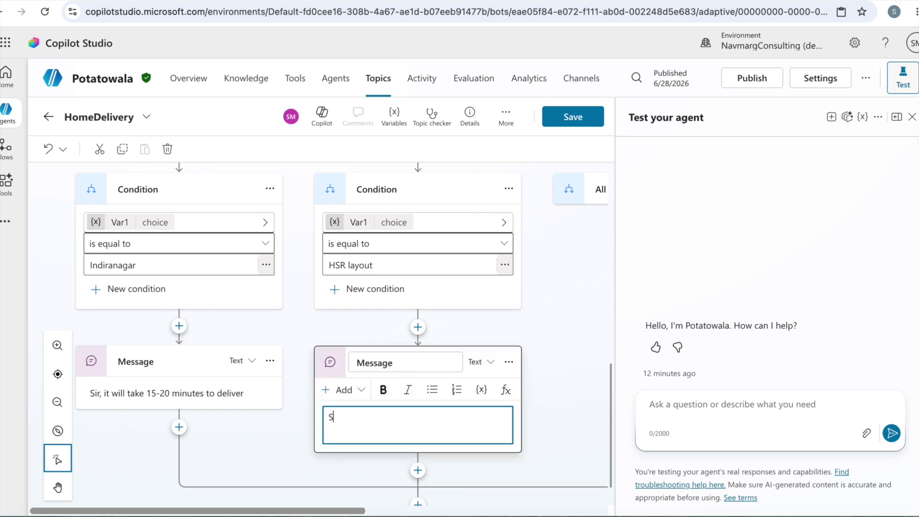
{"action": "type", "text": "ir, it will take 45 minutes to deliver"}
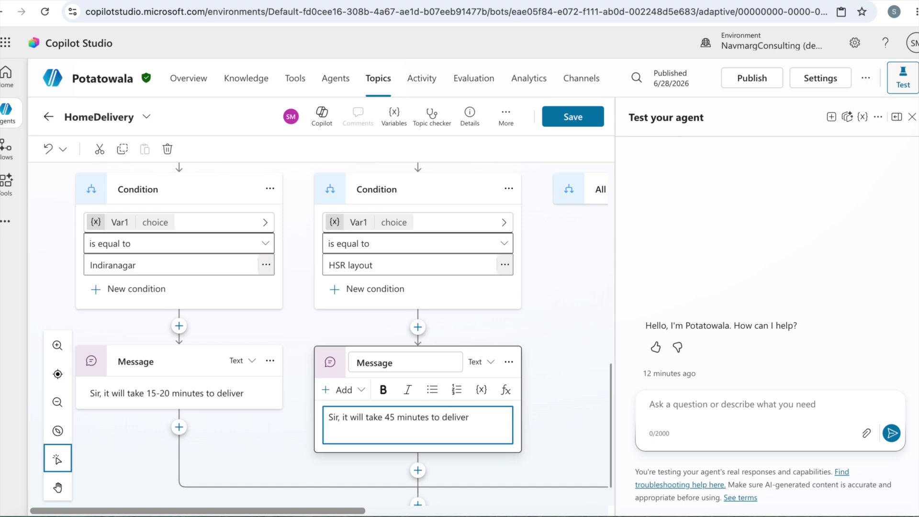
{"action": "left_click", "coordinate": [560, 383]}
Add a message node under the All other conditions branch of the HomeDelivery topic
{"action": "scroll", "coordinate": [562, 384], "scroll_direction": "right", "scroll_amount": 4}
{"action": "scroll", "coordinate": [562, 384], "scroll_direction": "left", "scroll_amount": 4}
{"action": "scroll", "coordinate": [562, 379], "scroll_direction": "left", "scroll_amount": 2}
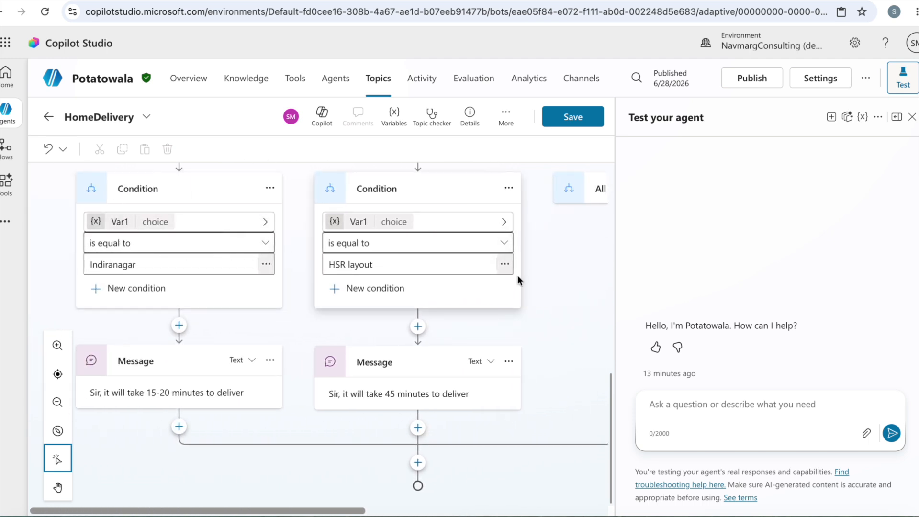
{"action": "scroll", "coordinate": [571, 316], "scroll_direction": "right", "scroll_amount": 3}
{"action": "scroll", "coordinate": [570, 315], "scroll_direction": "up", "scroll_amount": 4}
{"action": "scroll", "coordinate": [569, 315], "scroll_direction": "up", "scroll_amount": 1}
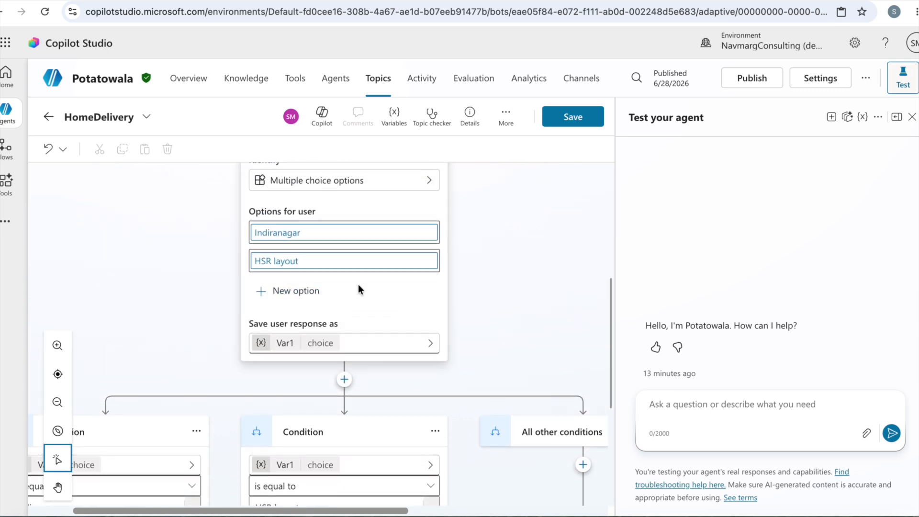
{"action": "scroll", "coordinate": [582, 303], "scroll_direction": "down", "scroll_amount": 3}
{"action": "scroll", "coordinate": [582, 303], "scroll_direction": "right", "scroll_amount": 4}
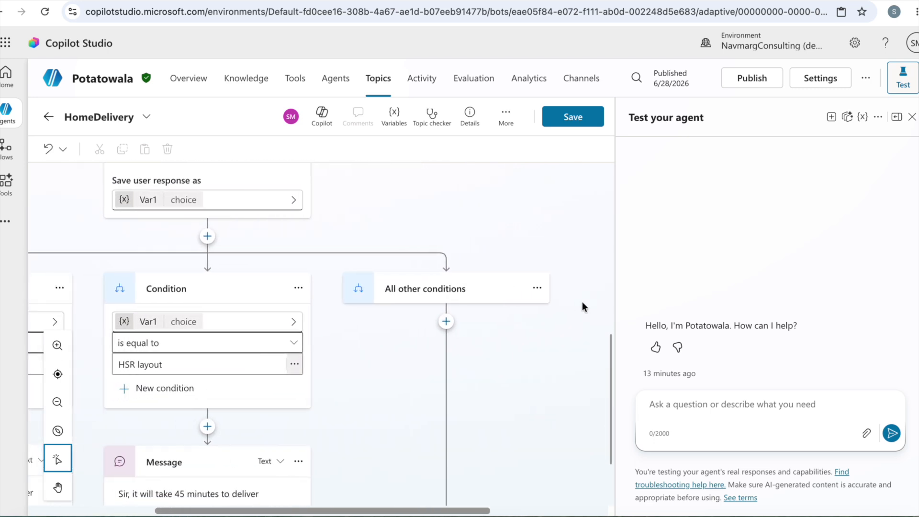
{"action": "scroll", "coordinate": [582, 302], "scroll_direction": "down", "scroll_amount": 2}
{"action": "scroll", "coordinate": [582, 303], "scroll_direction": "left", "scroll_amount": 1}
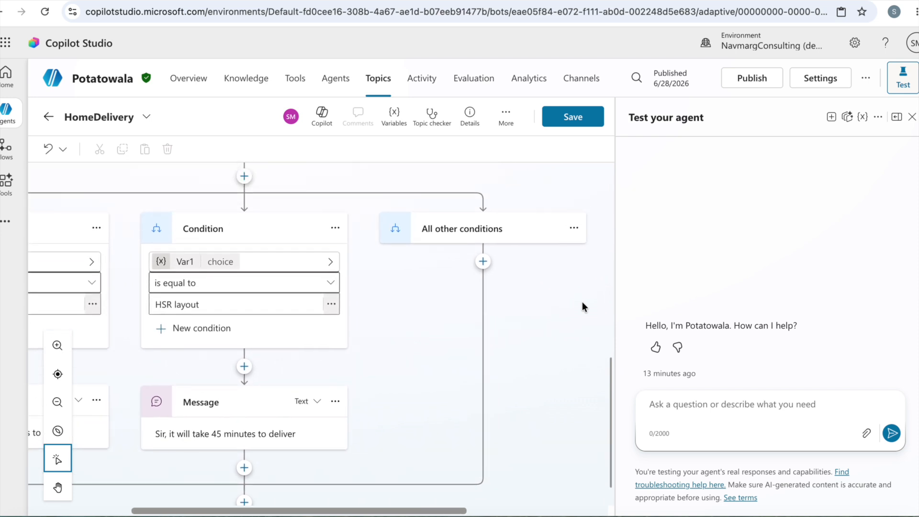
{"action": "left_click", "coordinate": [483, 261]}
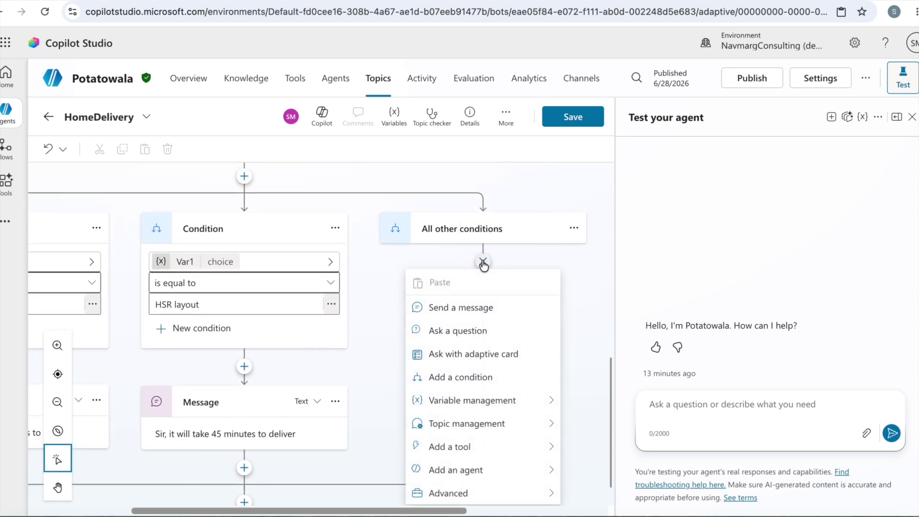
{"action": "left_click", "coordinate": [472, 308]}
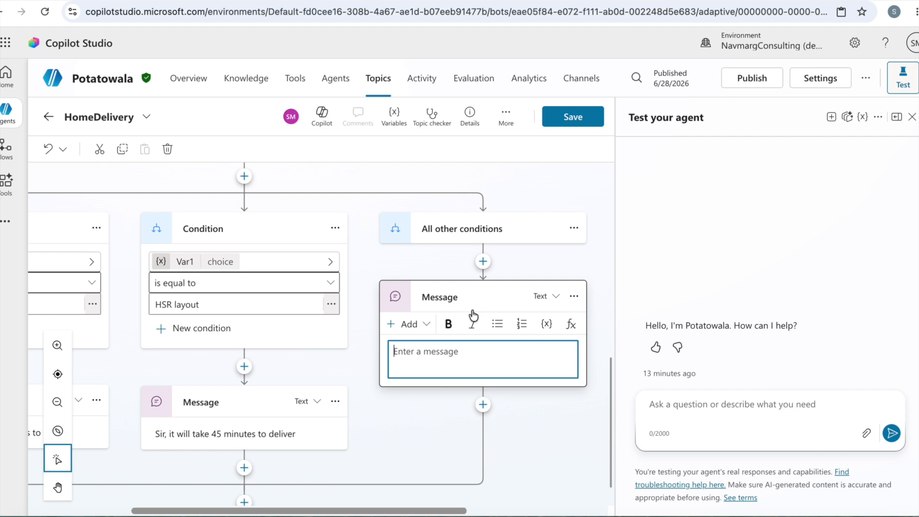
Enter "Sorry sir, at this moment we are not delivering to your area" as the new node's message and save the topic
{"action": "type", "text": "Sorry sir, a"}
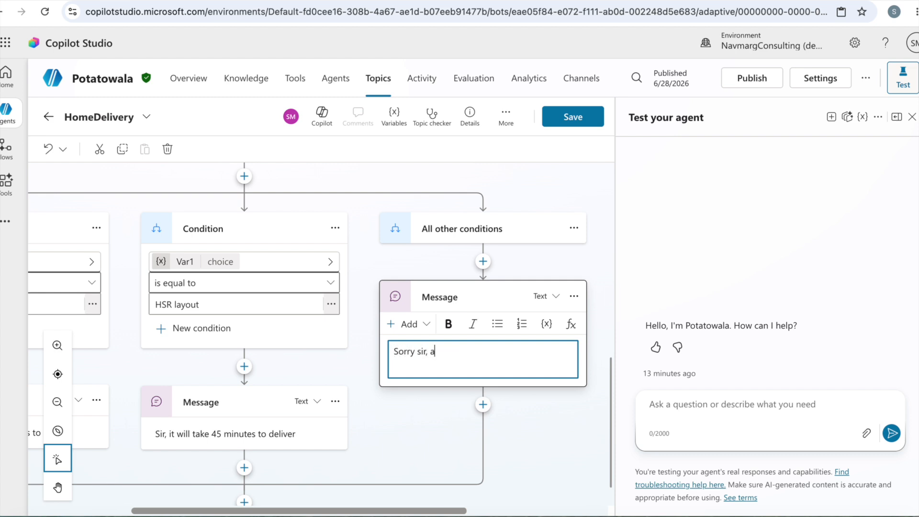
{"action": "type", "text": "t this moment we are not delivering to your"}
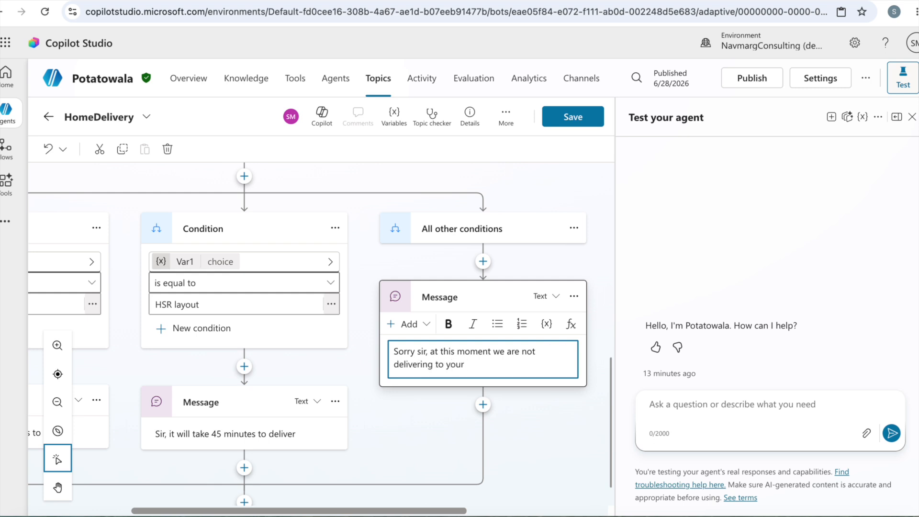
{"action": "type", "text": " area."}
{"action": "left_click", "coordinate": [566, 435]}
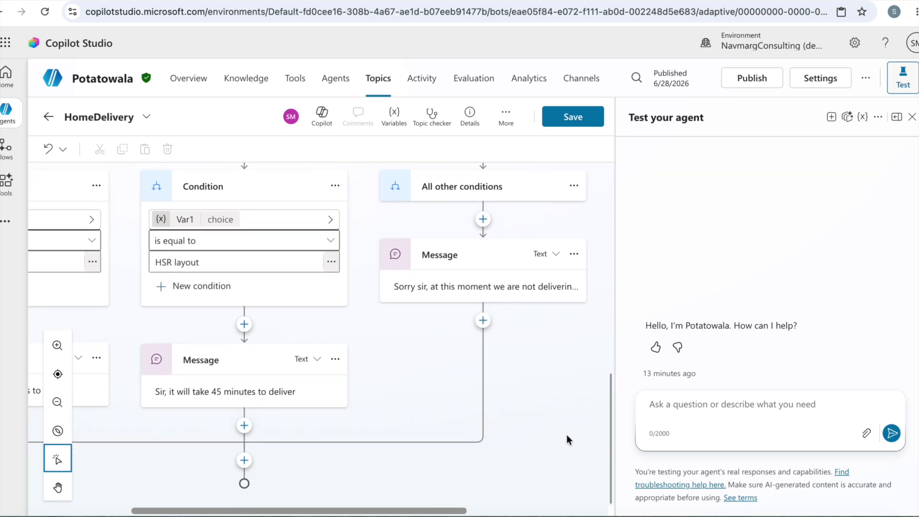
{"action": "left_click", "coordinate": [573, 119]}
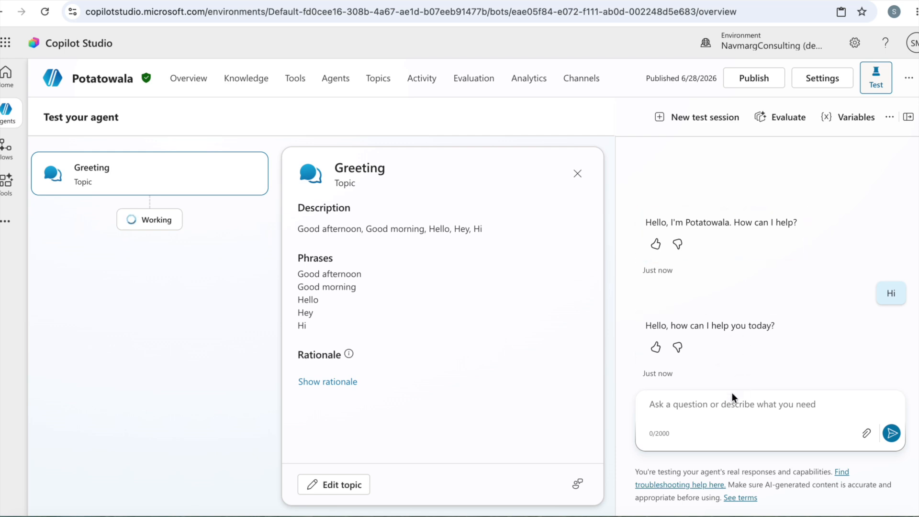
Test the agent by sending "I want to check about Home delivery" and answering the location question with HSR layout
{"action": "type", "text": "I want to check about Home delivery"}
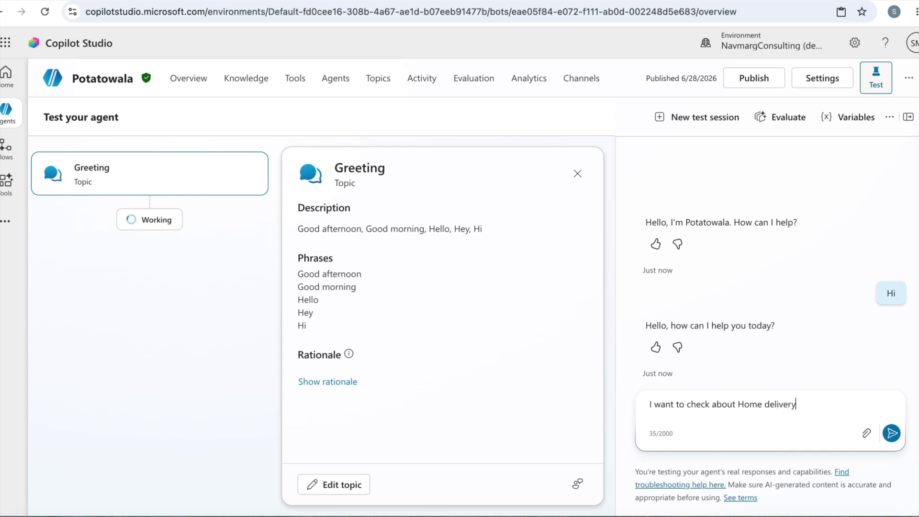
{"action": "key", "text": "Return"}
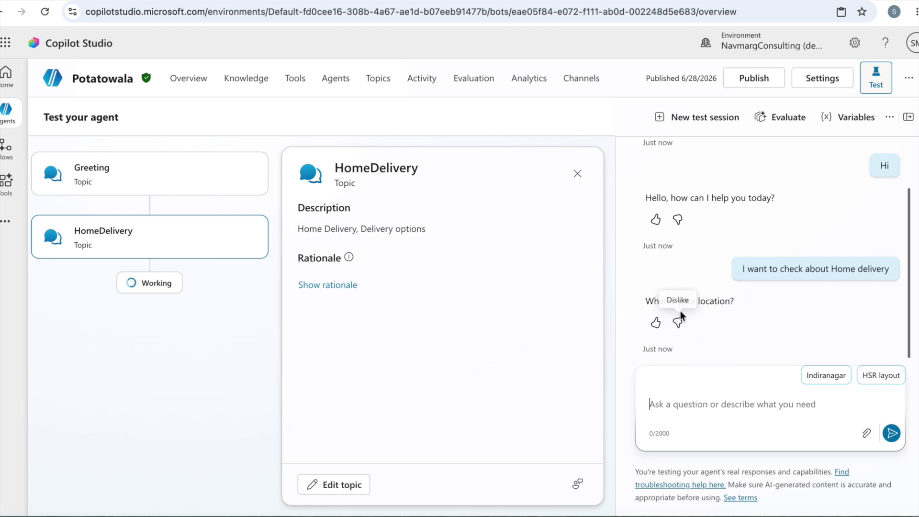
{"action": "left_click", "coordinate": [884, 377]}
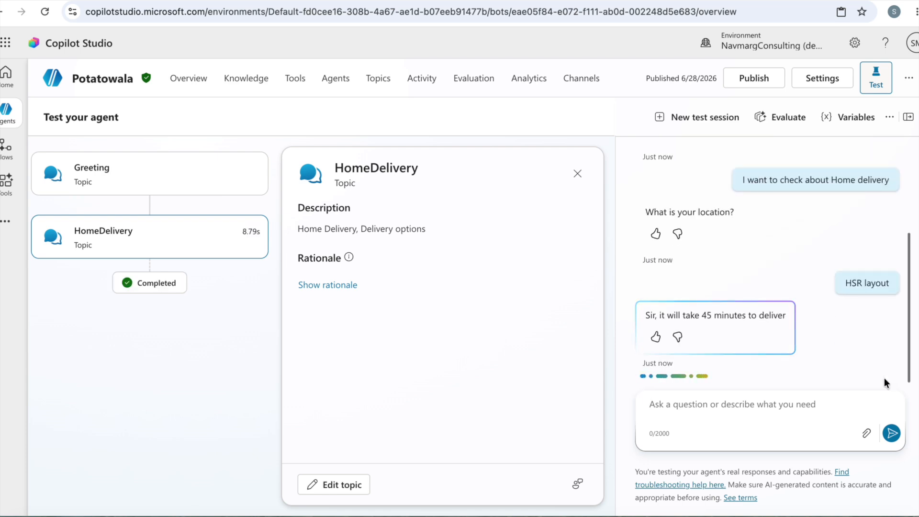